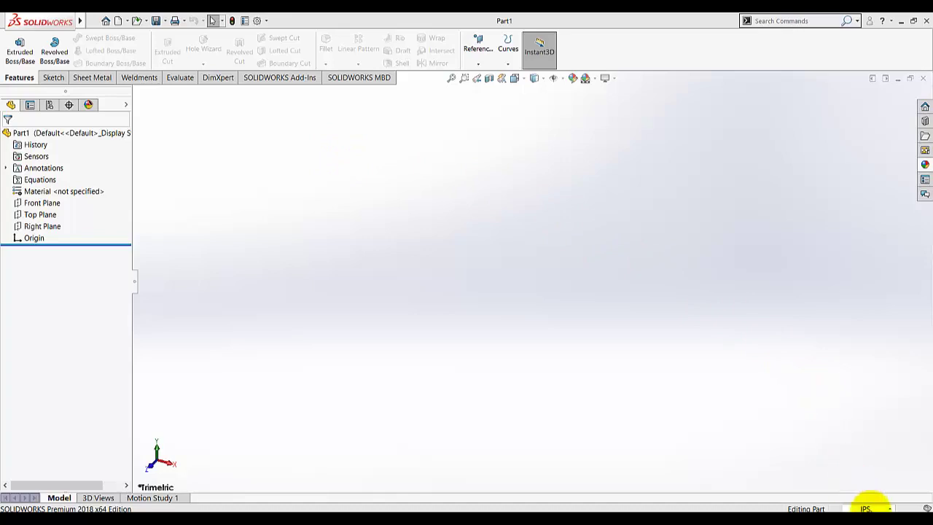
Step: With the document units on IPS, sketch a corner rectangle from the origin on the Top Plane, about 4.61 by 2.56 in
left_click(865, 508)
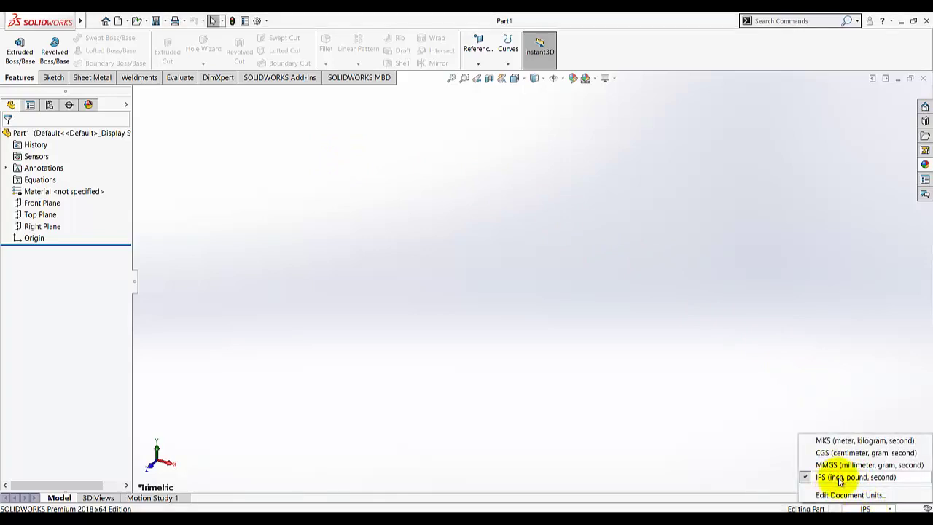
left_click(576, 350)
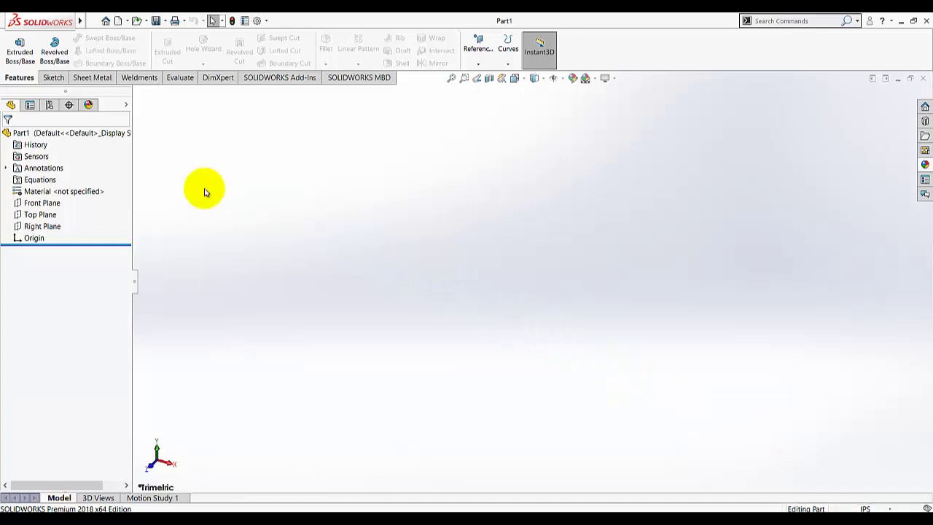
left_click(64, 202)
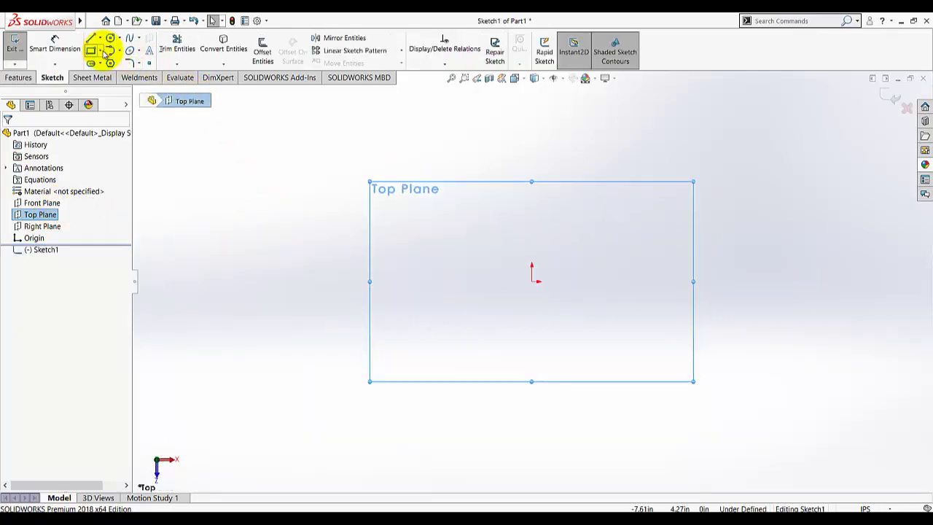
left_click(100, 50)
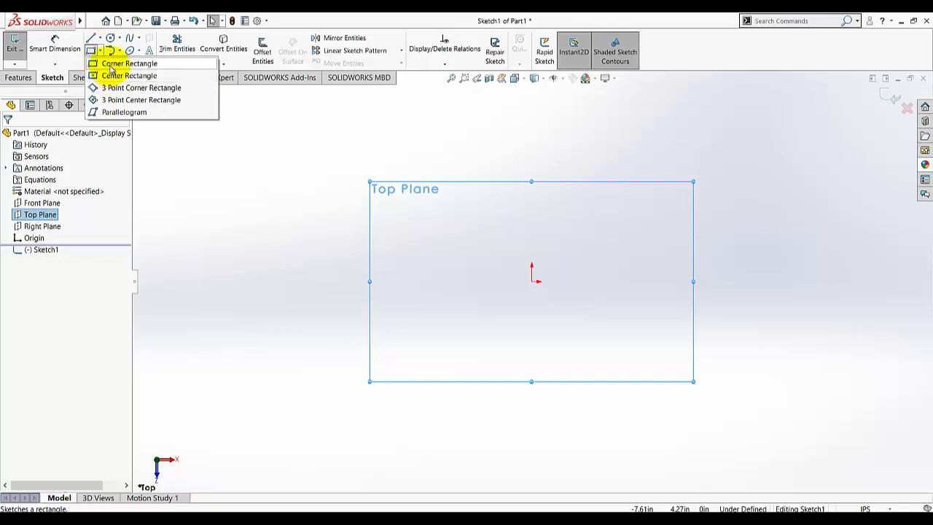
left_click(106, 64)
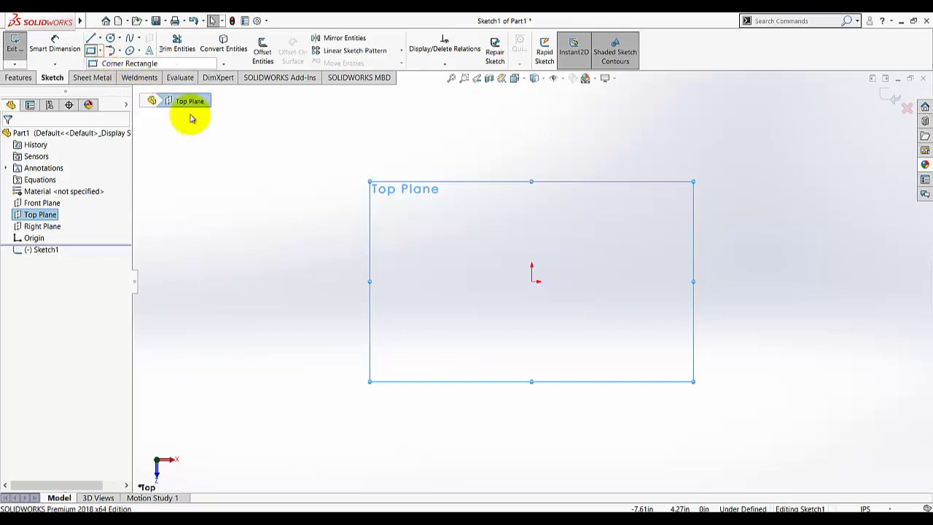
left_click(531, 282)
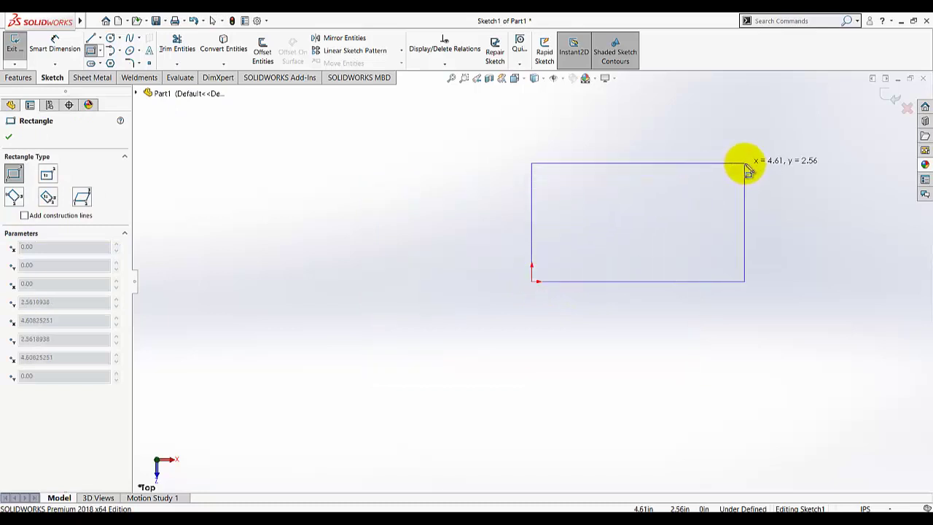
left_click(744, 163)
Step: Dimension the rectangle to 8 in long and 0.5 in high
left_click(49, 48)
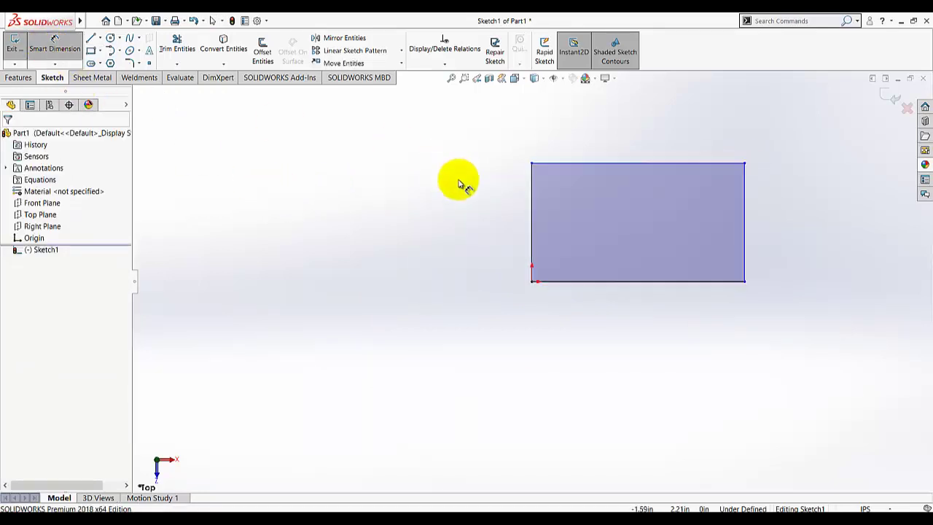
left_click(615, 134)
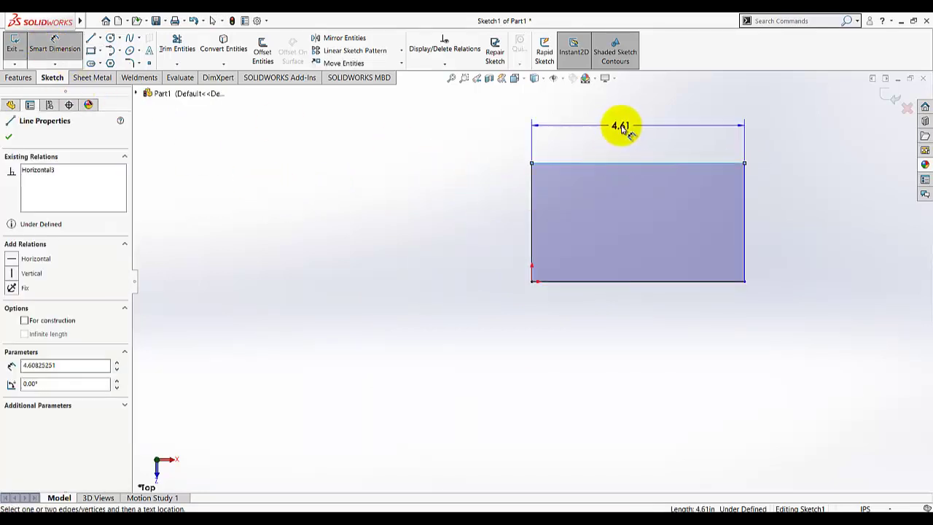
left_click(620, 125)
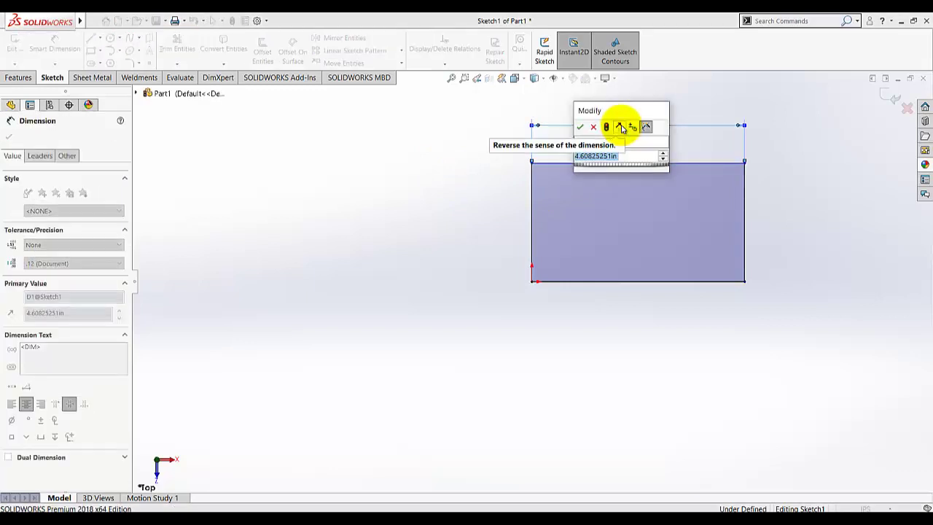
type("8")
key("Return")
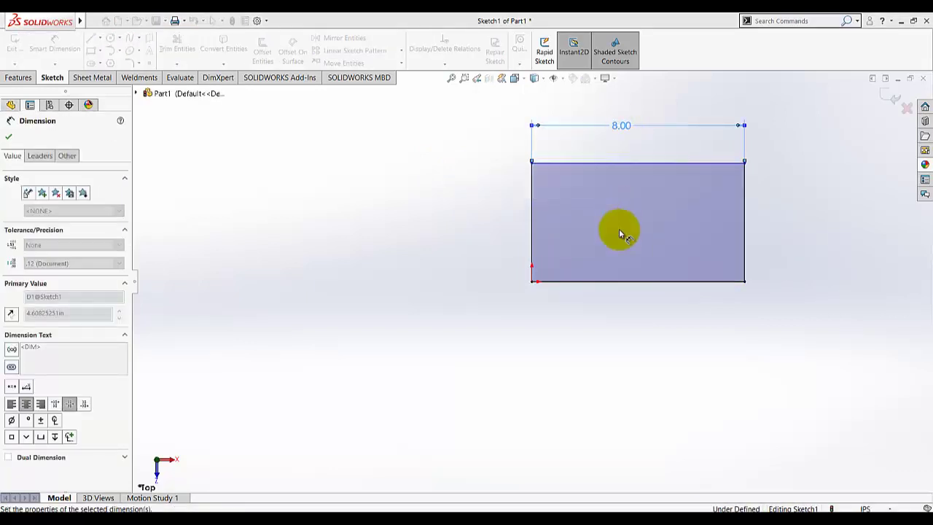
left_click(533, 218)
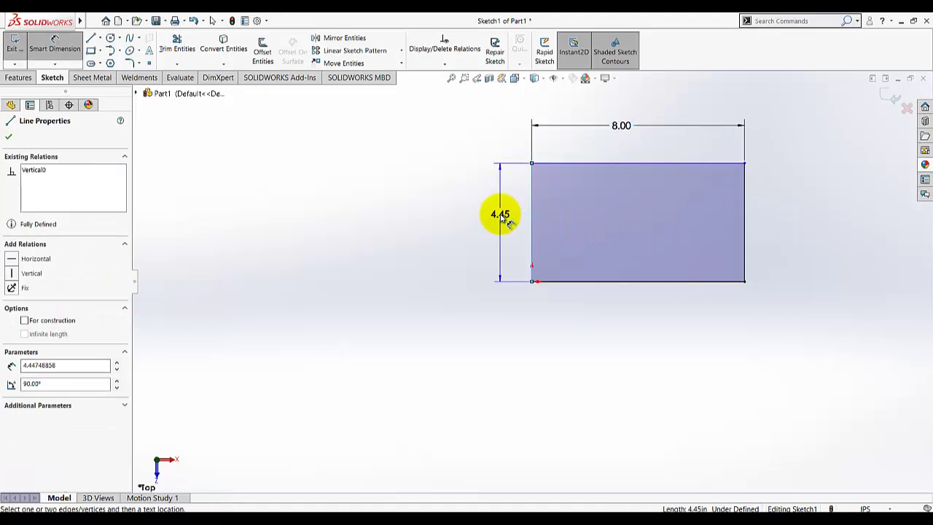
left_click(503, 216)
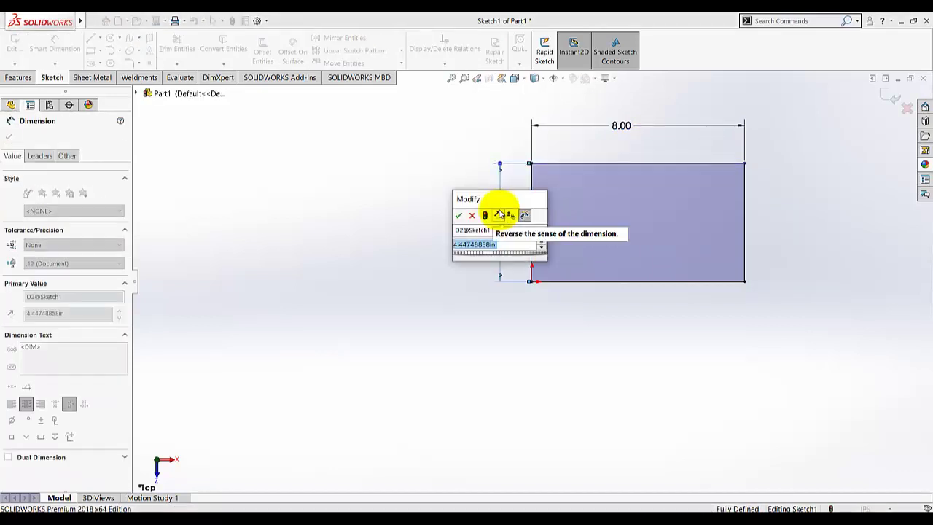
type(".5")
key("Return")
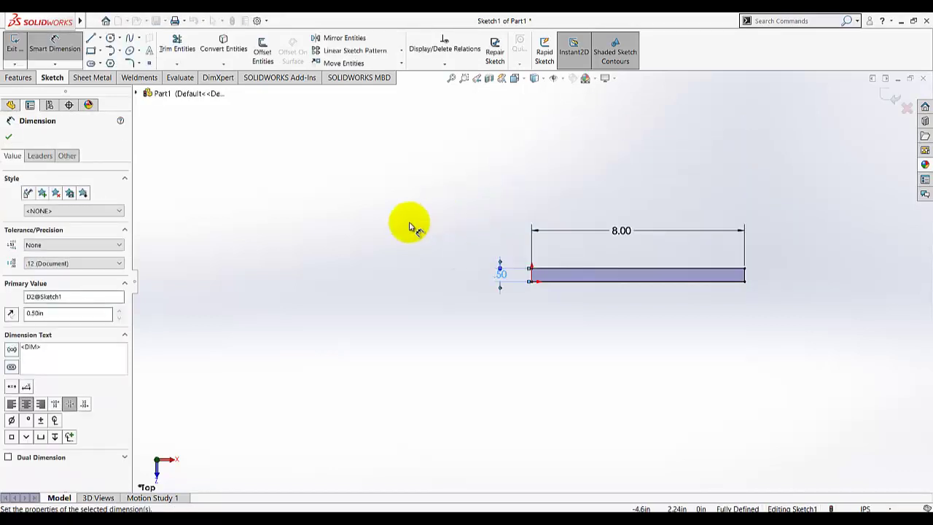
Step: Set the rectangle's height dimension to 3.5 in and exit the sketch
scroll(561, 277, "down", 2)
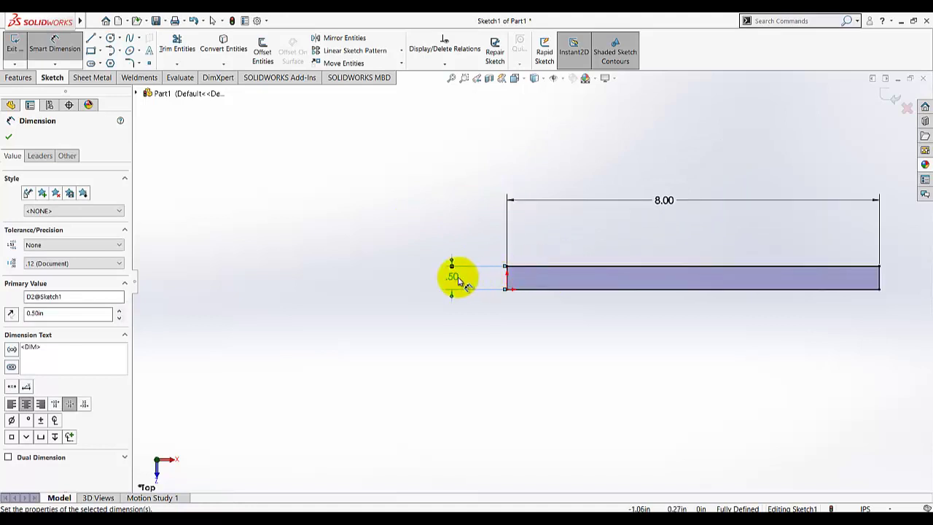
double_click(458, 280)
type("3.5")
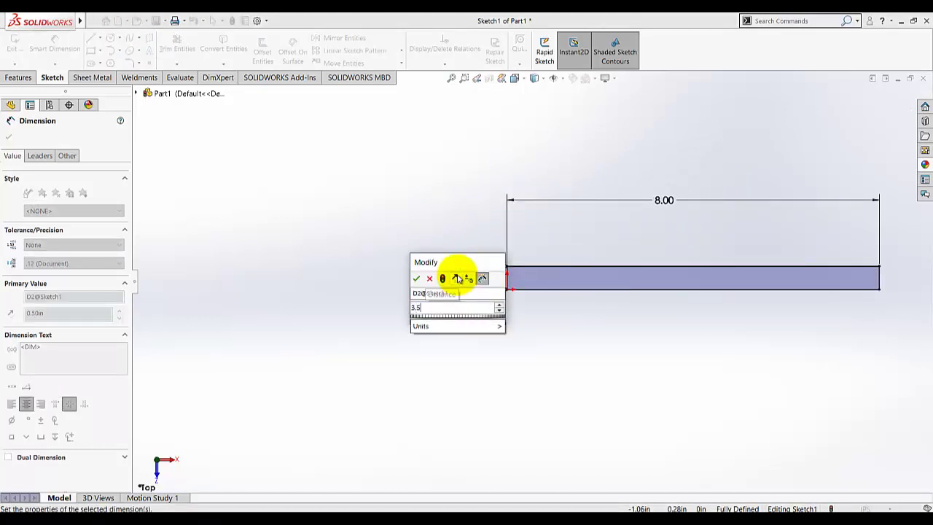
key("Return")
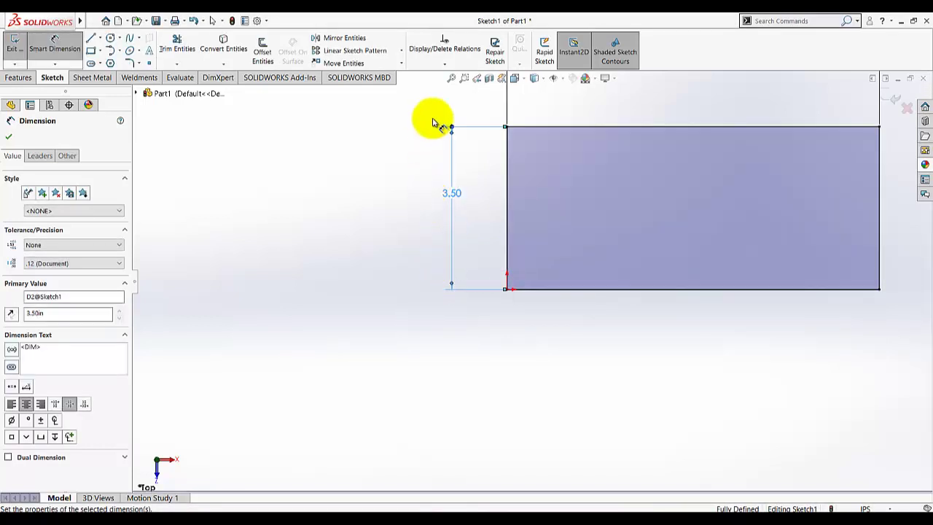
left_click(451, 78)
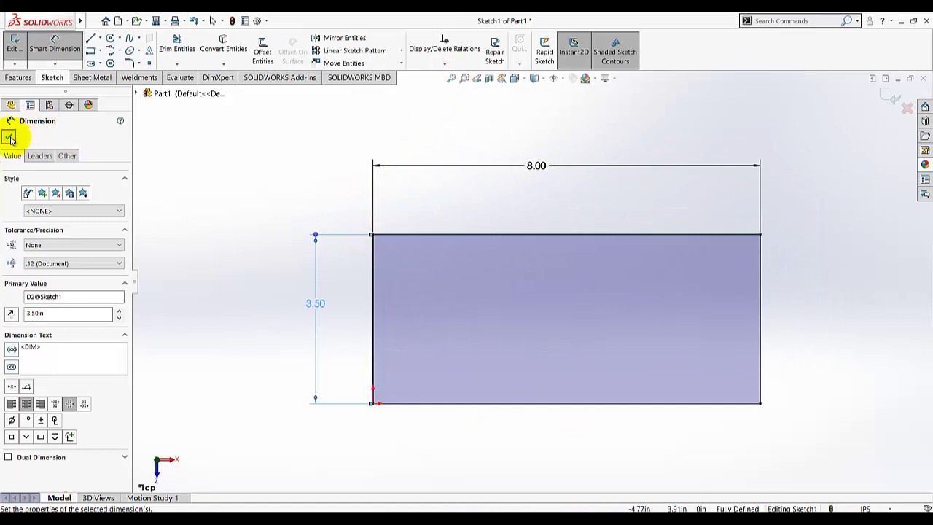
left_click(10, 139)
left_click(14, 45)
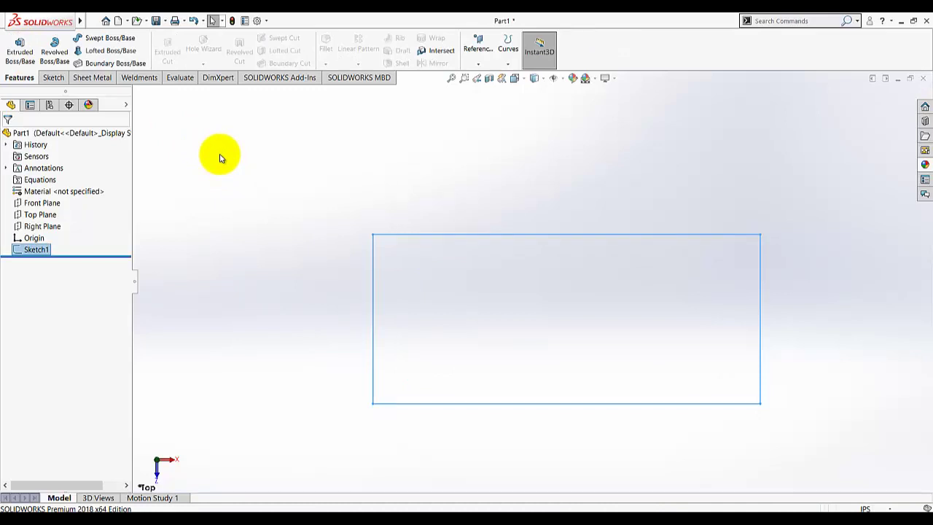
Step: Extrude the rectangle sketch as a blind boss 0.25 in deep and check the sketch nested under the feature
left_click(53, 78)
left_click(19, 78)
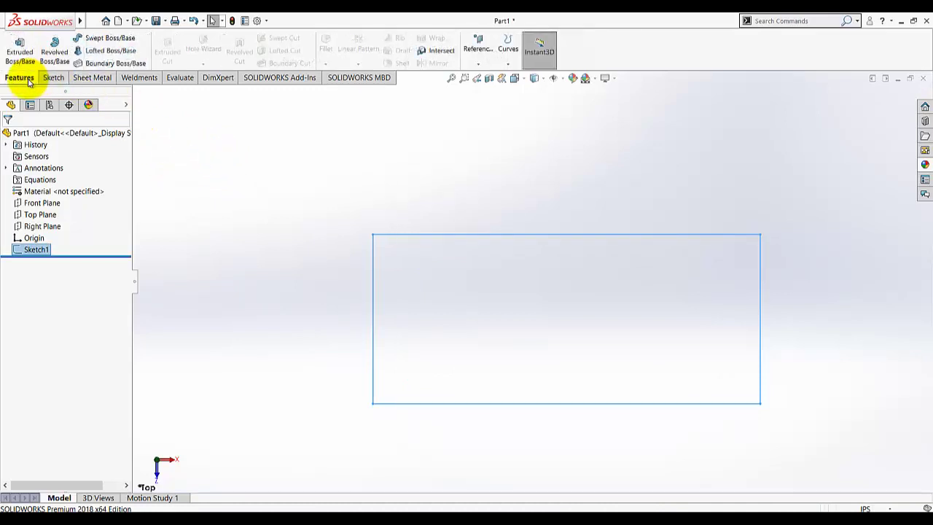
left_click(20, 51)
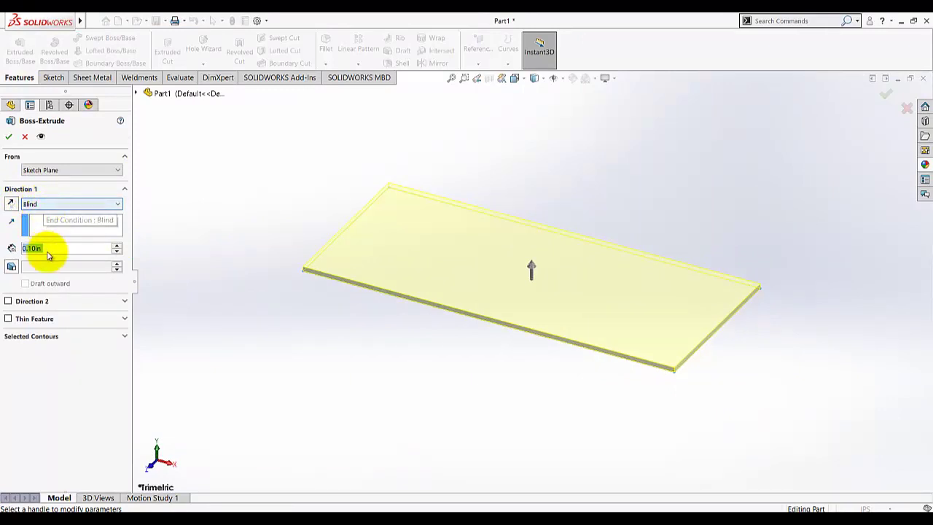
type("0.25")
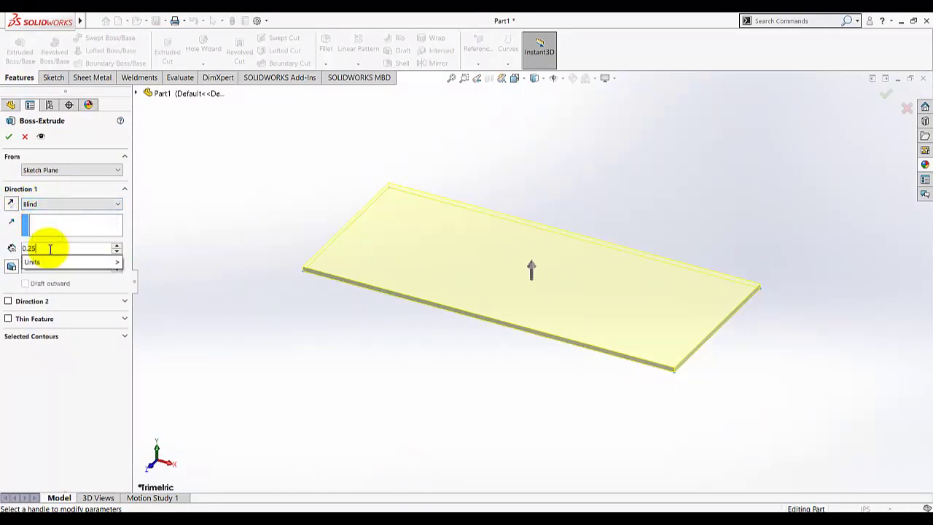
key("Return")
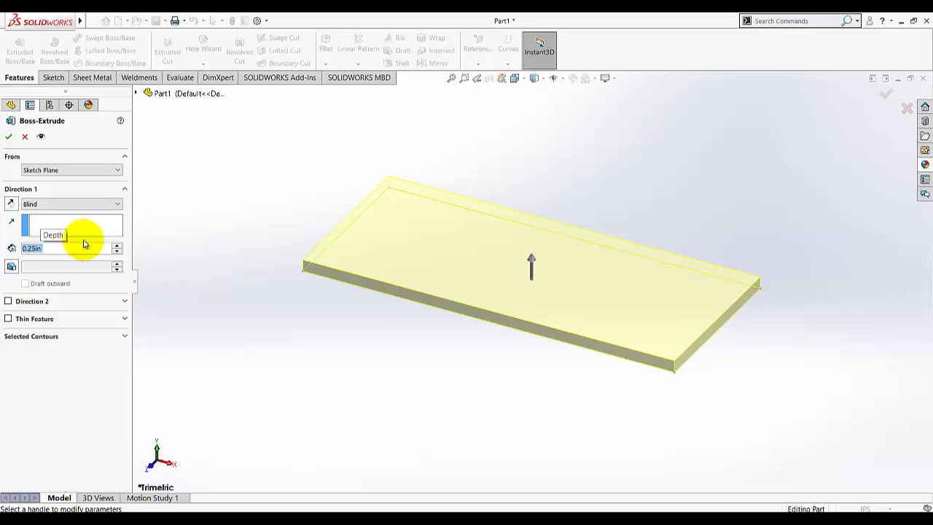
left_click(8, 139)
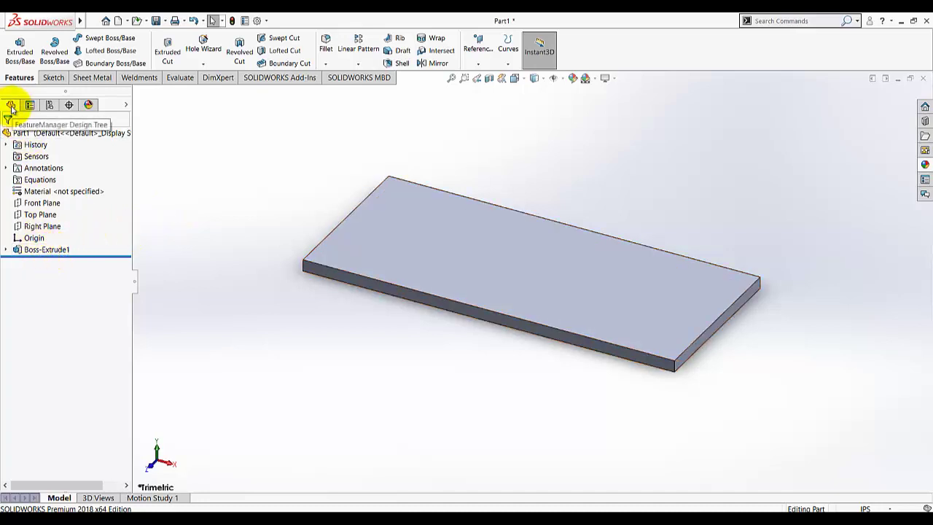
left_click(6, 249)
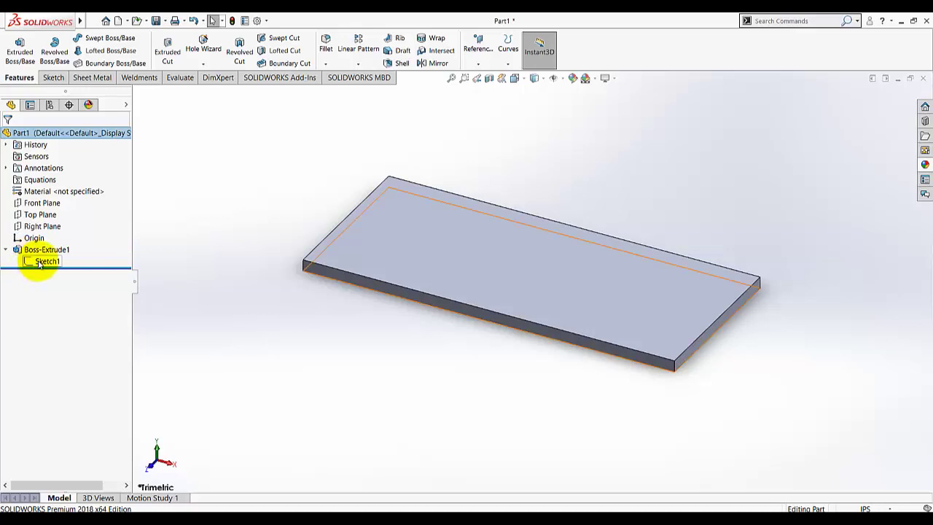
left_click(7, 249)
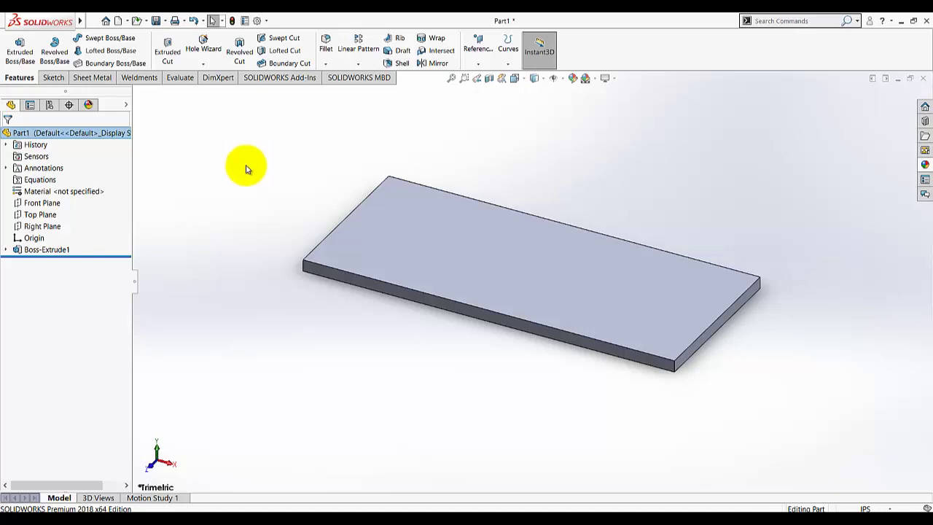
Step: Start a new sketch on the plate's large upper face
left_click(56, 78)
left_click(14, 45)
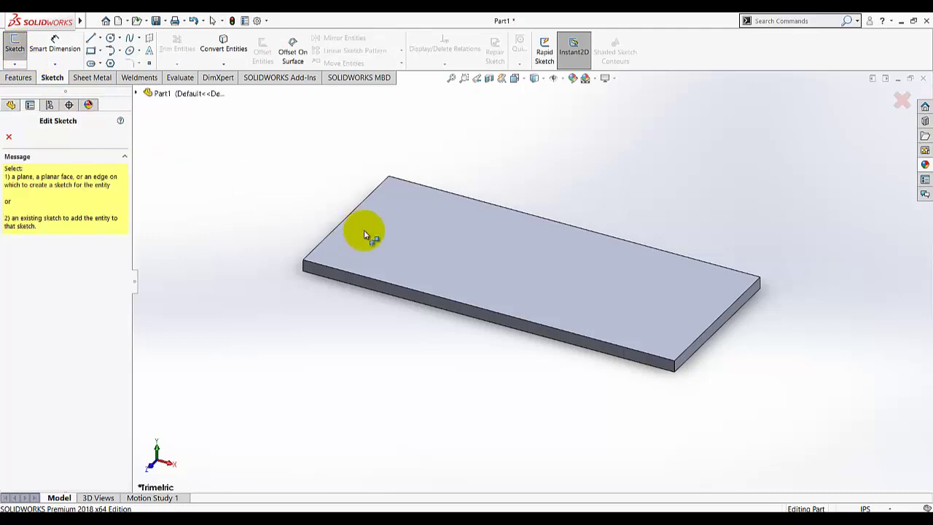
left_click(427, 220)
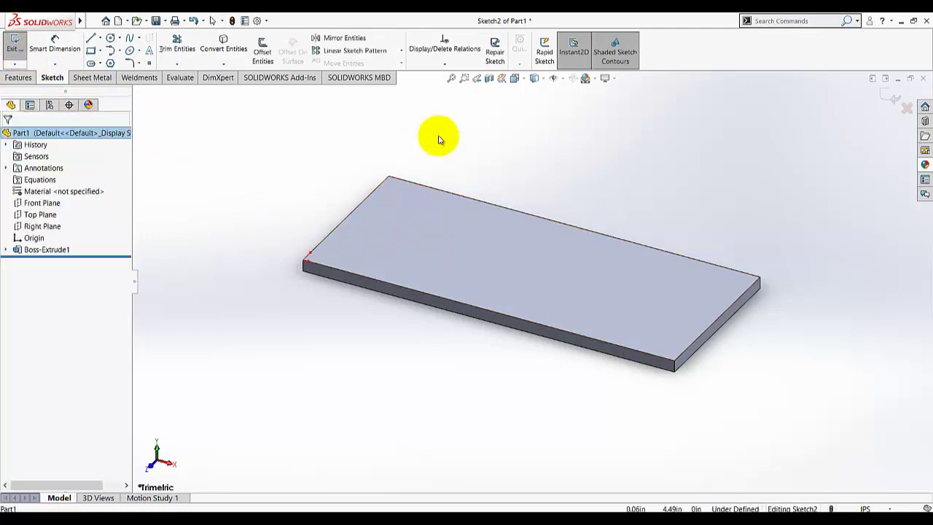
left_click(515, 79)
left_click(566, 132)
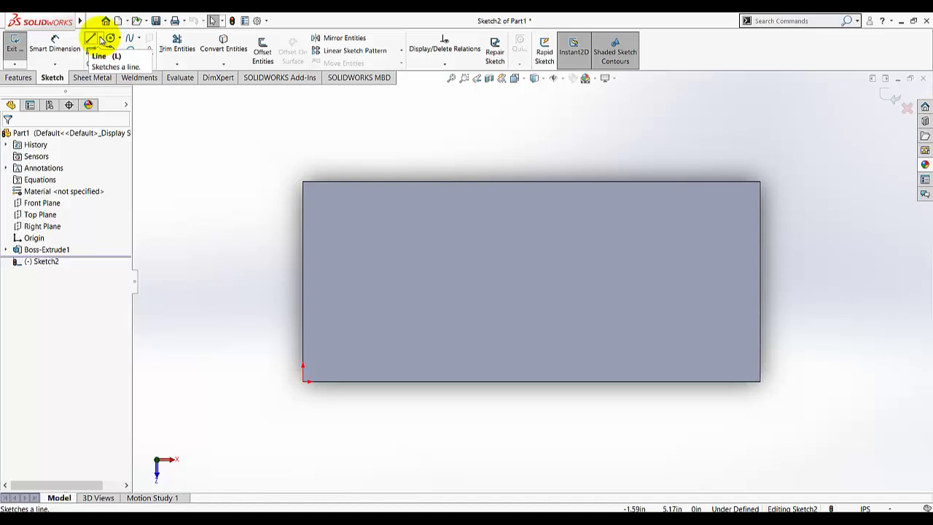
Step: Draw a horizontal centerline across the plate, joining the midpoints of its two short edges
left_click(100, 38)
left_click(119, 38)
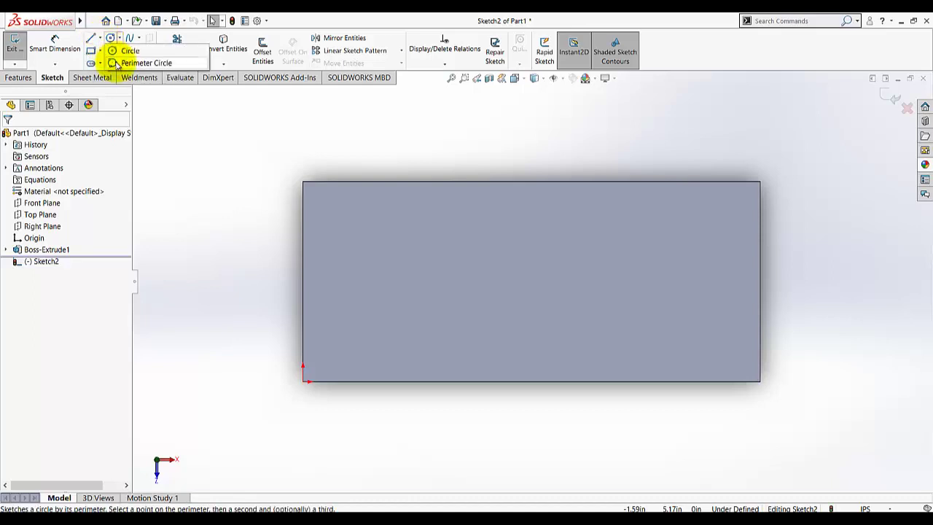
left_click(101, 38)
left_click(111, 65)
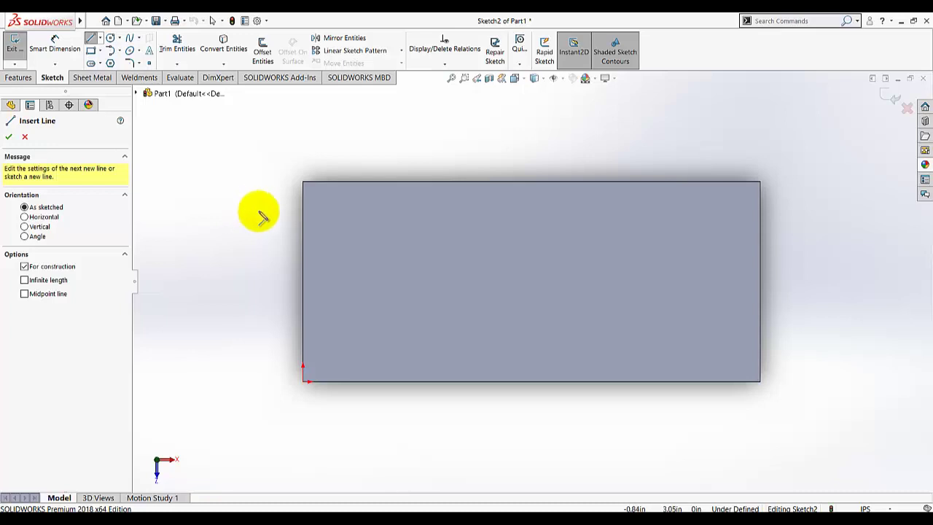
left_click(303, 282)
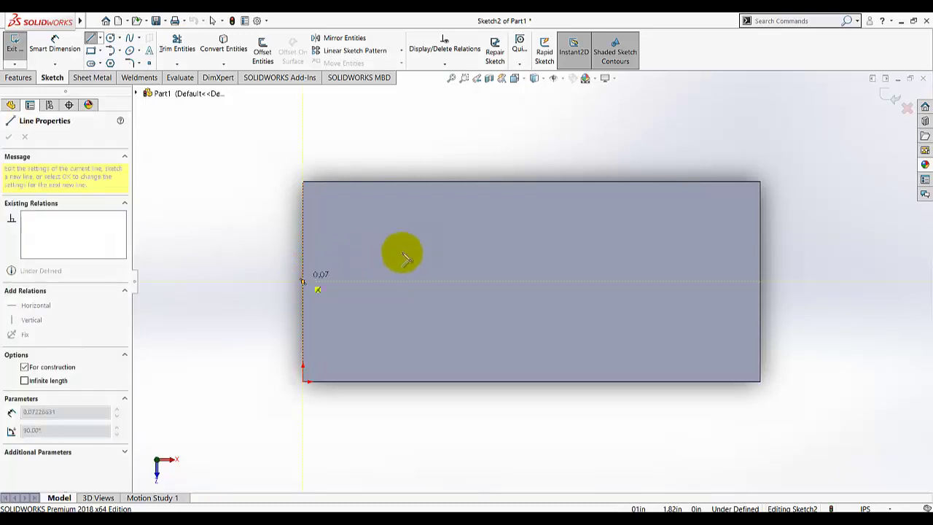
left_click(760, 282)
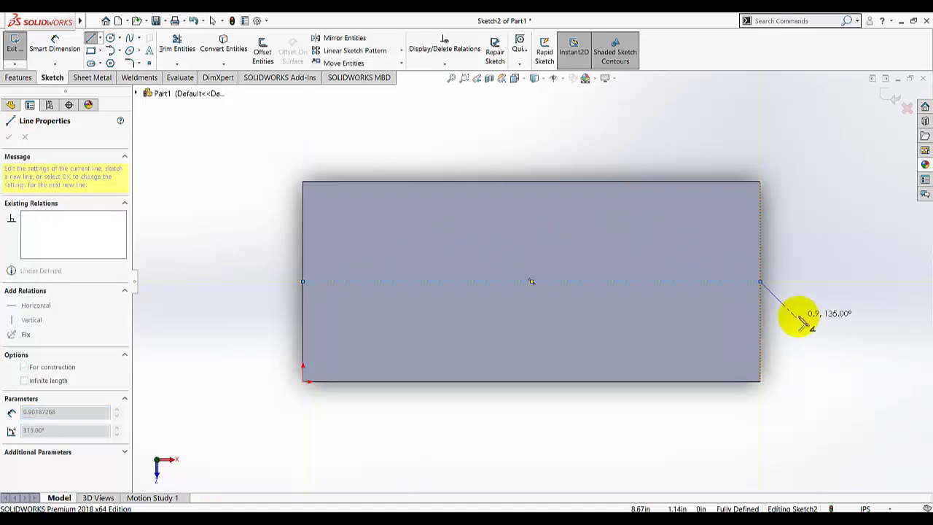
right_click(797, 316)
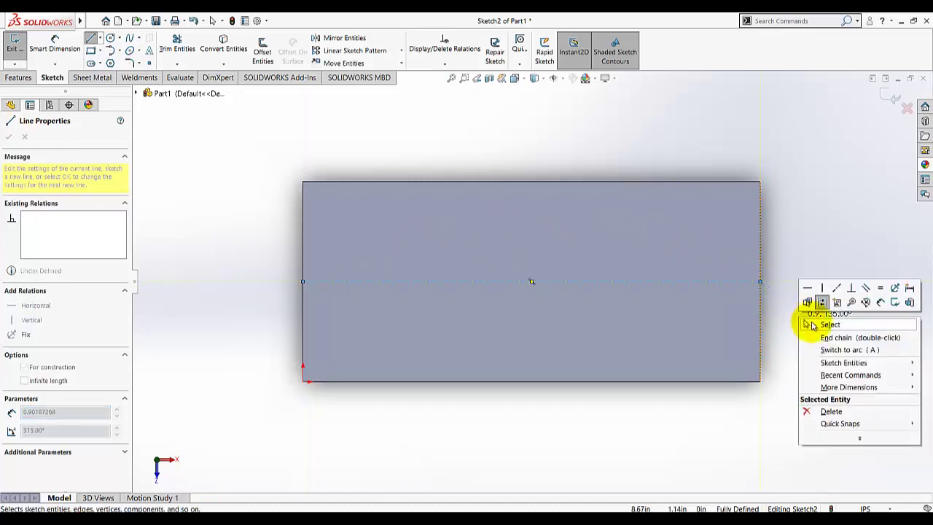
left_click(804, 332)
key("Escape")
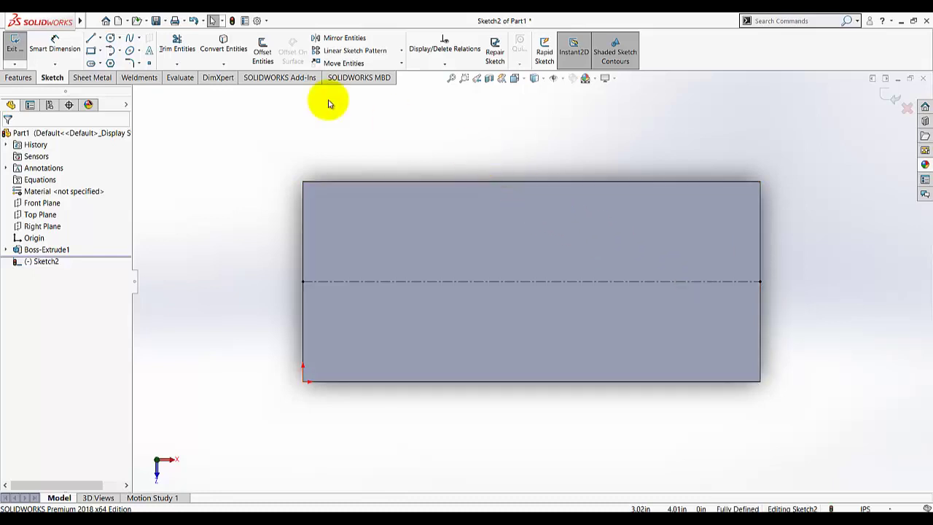
Step: Sketch a circle of about 1.28 in radius centred on the centerline, about 1.26 in from the plate's left edge
left_click(376, 281)
left_click(405, 214)
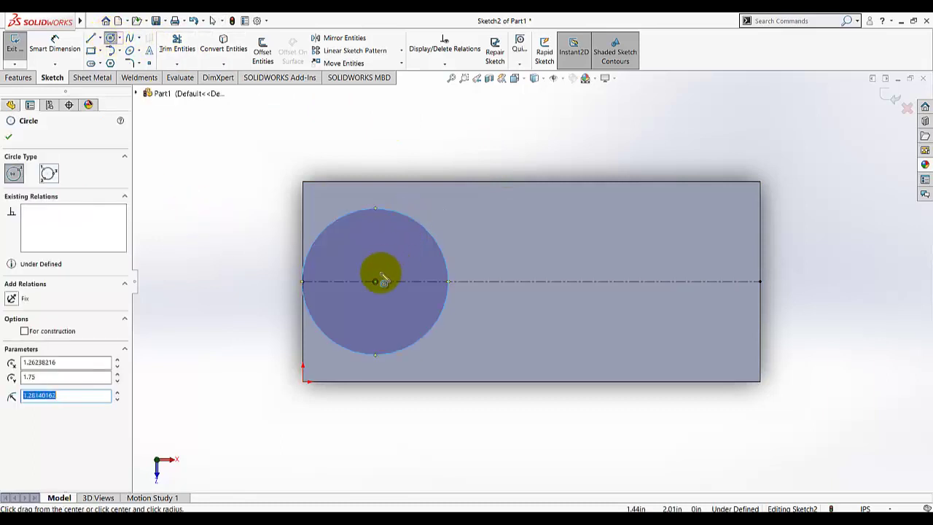
Step: Sketch a concentric inner circle of about 0.67 in radius and set the outer circle's diameter to 2.5 in
left_click(376, 280)
left_click(385, 243)
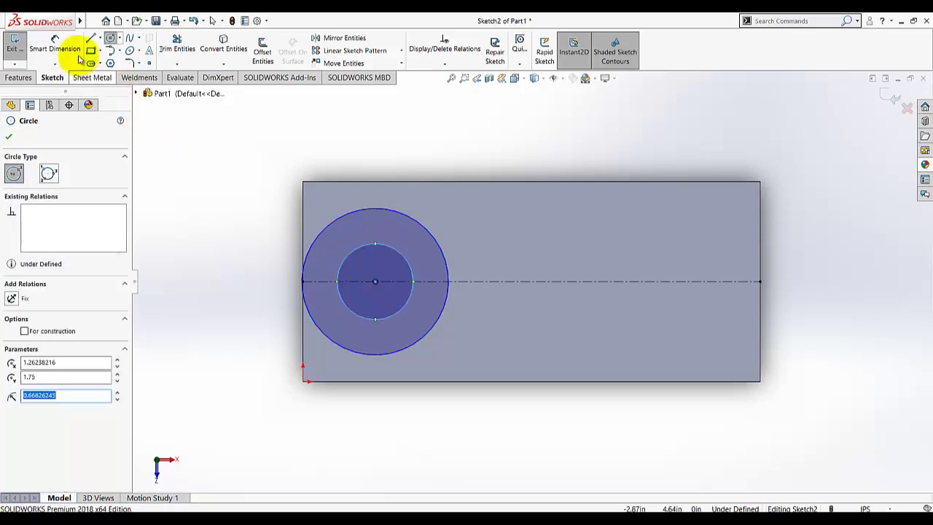
left_click(55, 45)
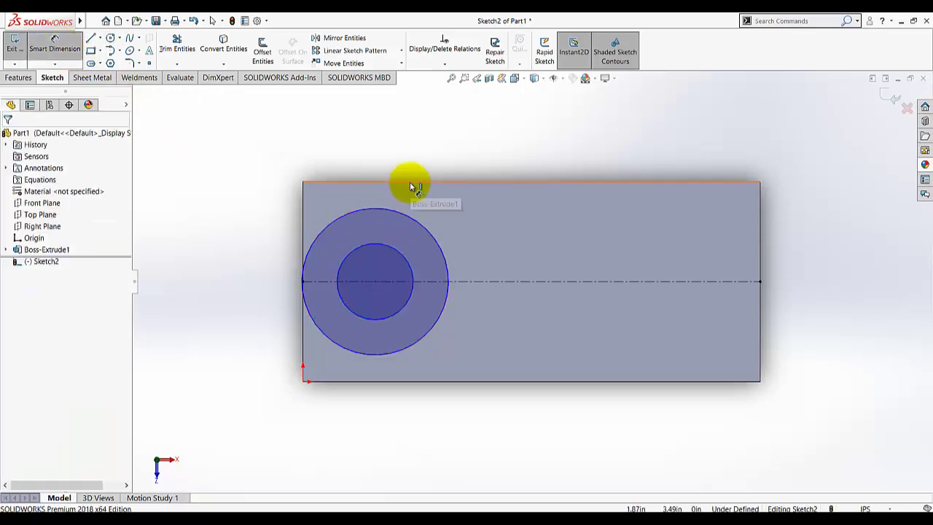
left_click(412, 212)
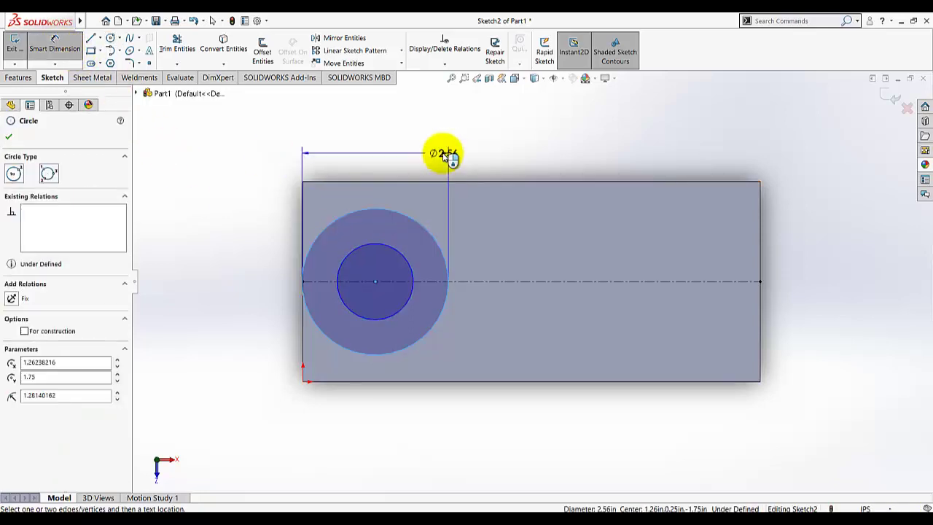
left_click(467, 157)
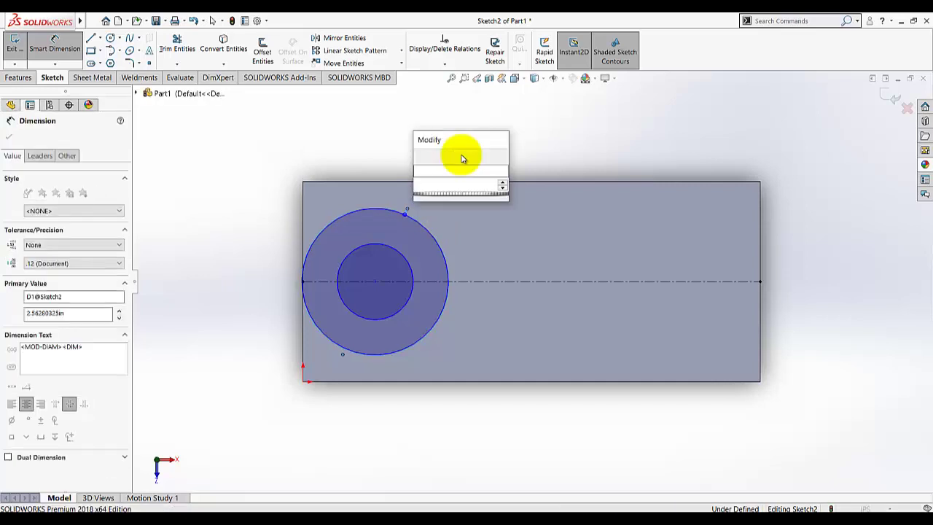
type("2.5")
key("Return")
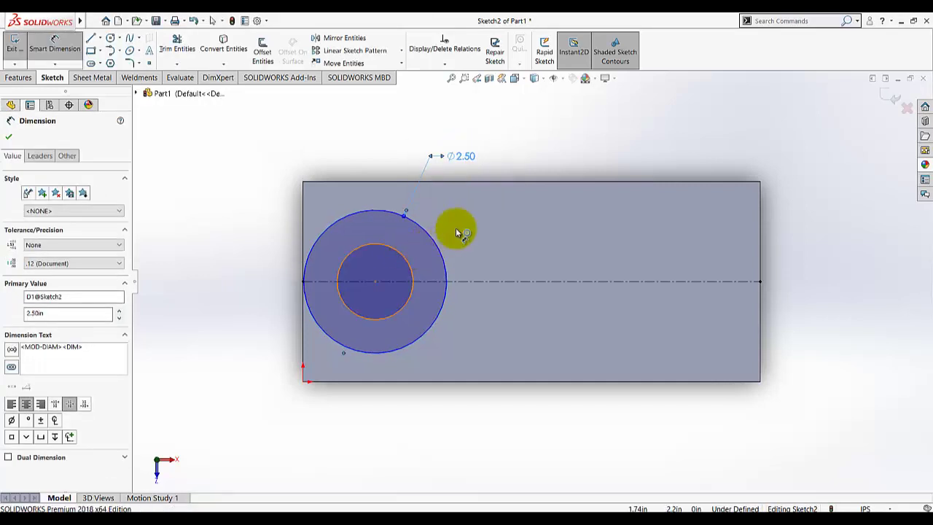
Step: Dimension the inner circle's diameter as 2 in
left_click(405, 254)
left_click(477, 223)
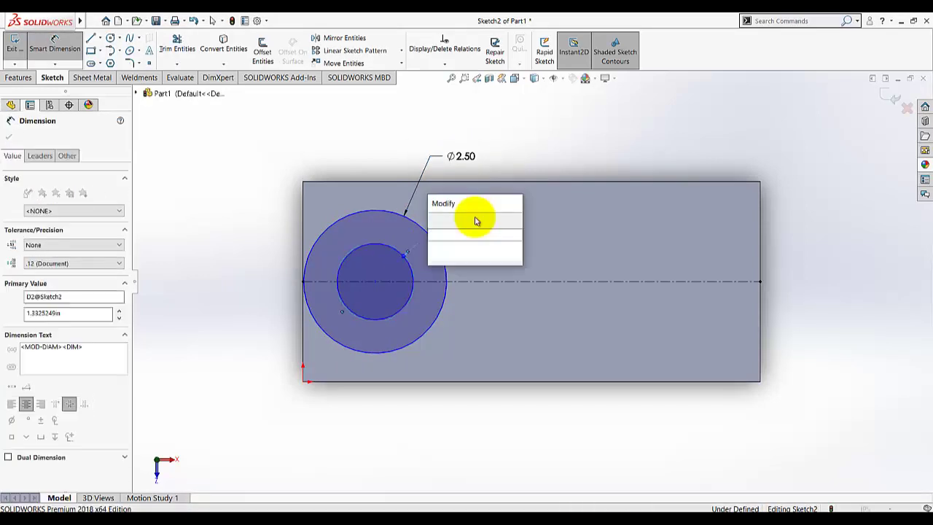
type("2")
key("Return")
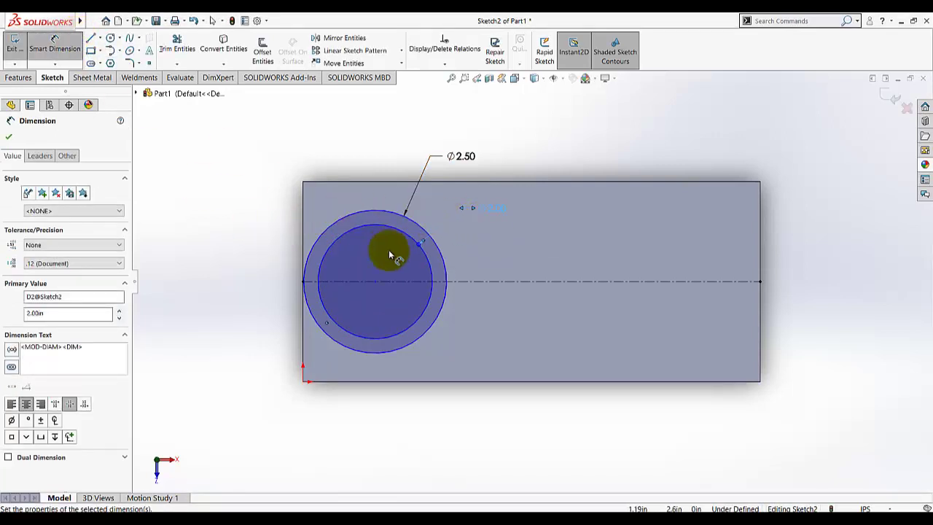
Step: Dimension the circles' shared center 1.75 in from the plate's left short edge
left_click(375, 282)
left_click(303, 225)
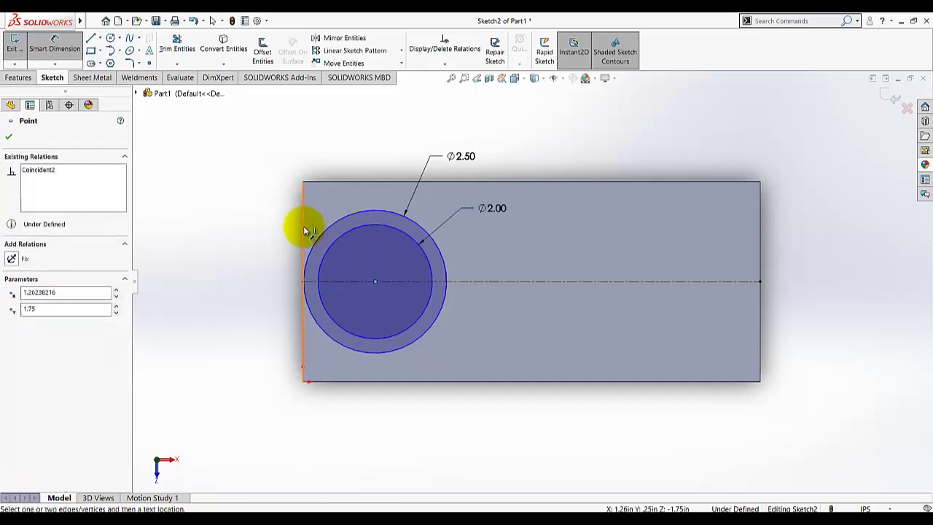
left_click(339, 138)
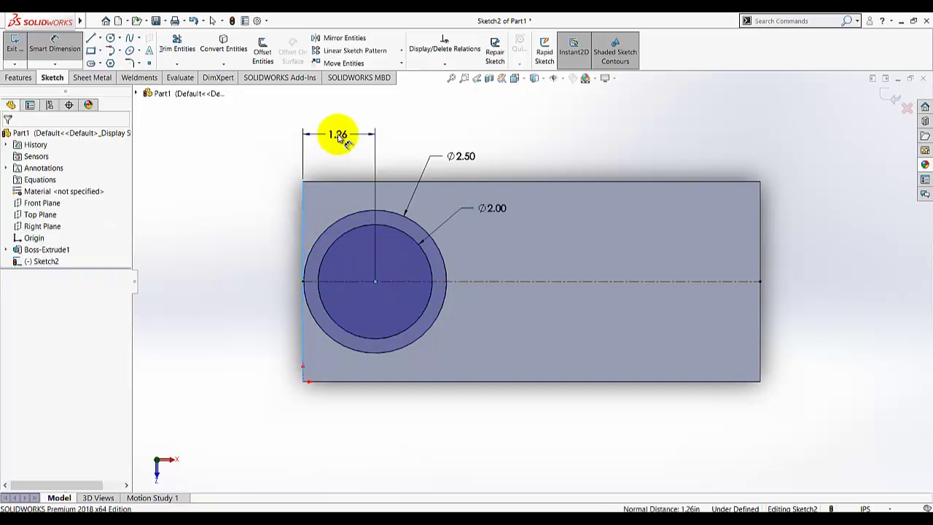
type("1.75")
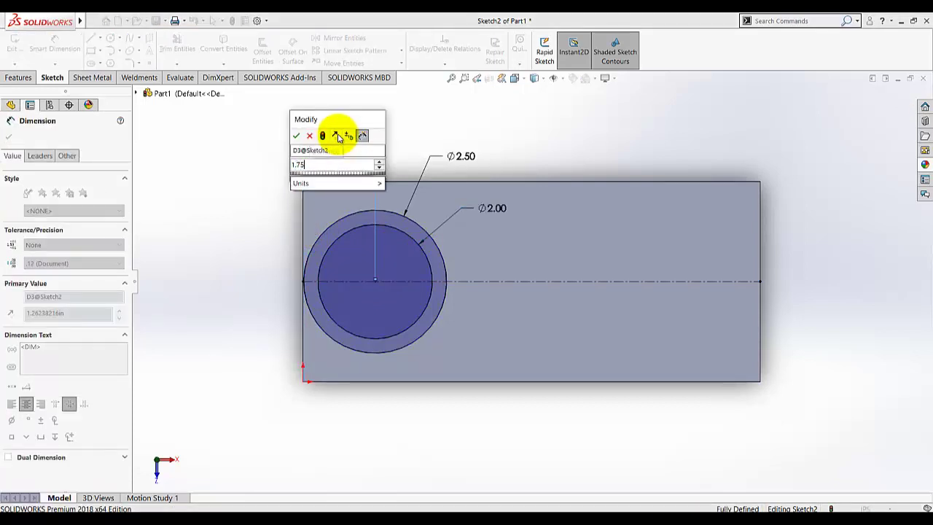
key("Return")
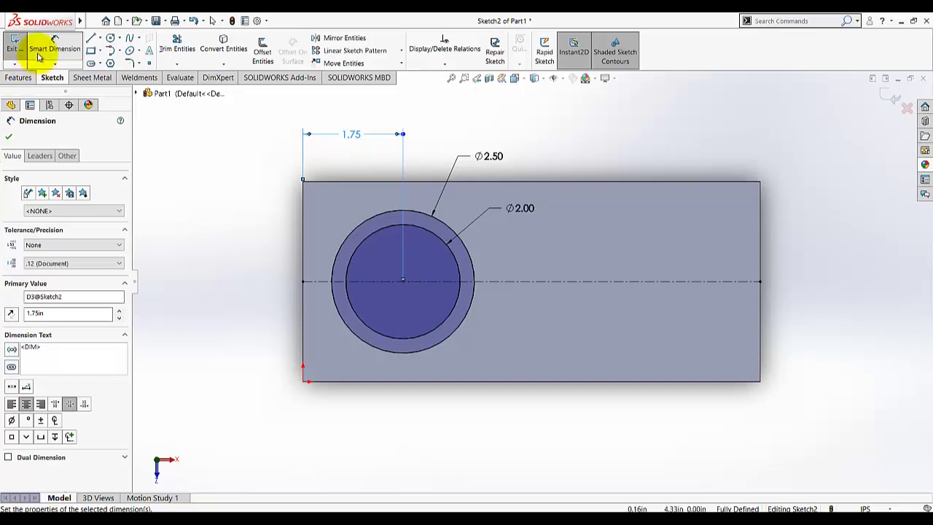
Step: Exit the sketch and extrude the ring between the two circles as a blind boss 3 in high, merged with the plate
left_click(14, 46)
left_click(18, 78)
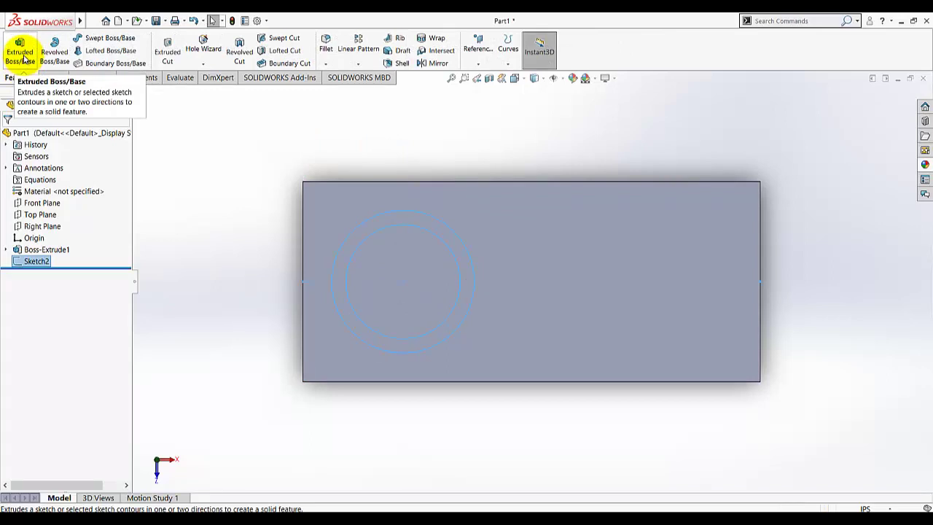
left_click(20, 54)
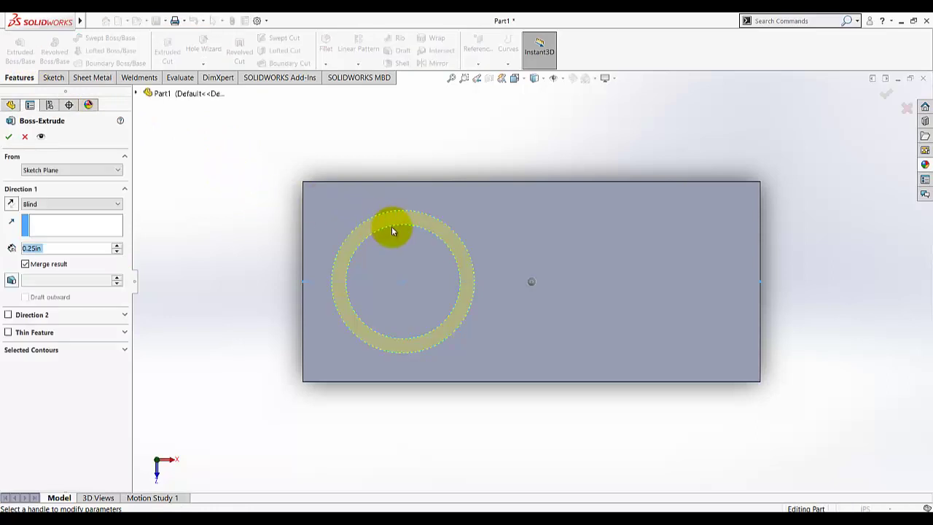
left_click(514, 81)
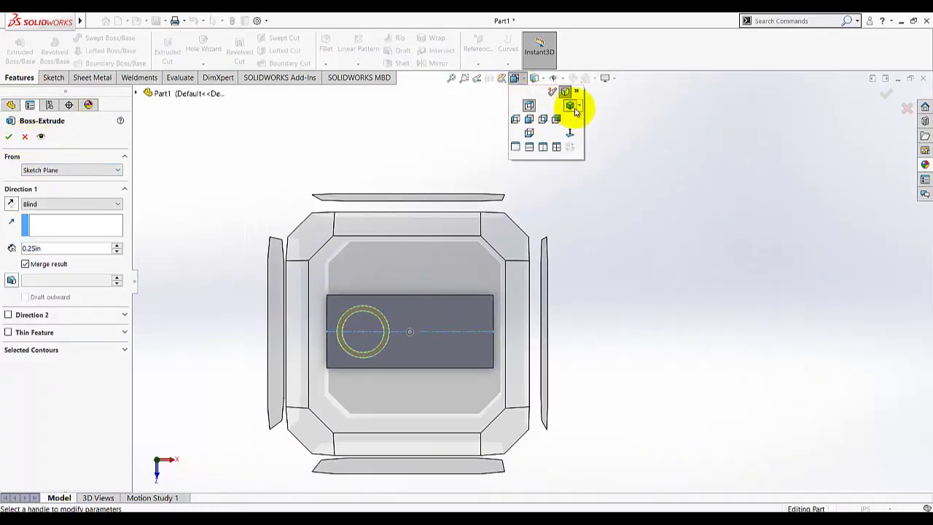
left_click(564, 107)
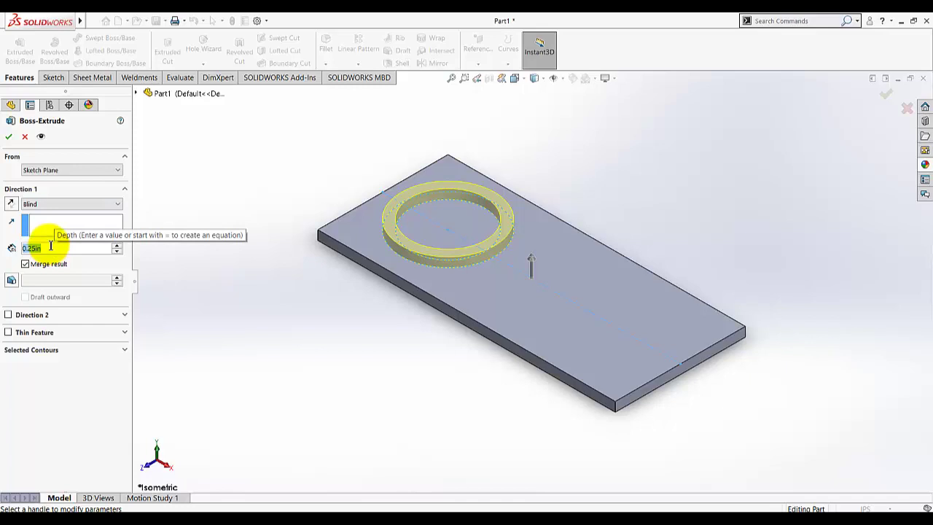
type("3")
key("Return")
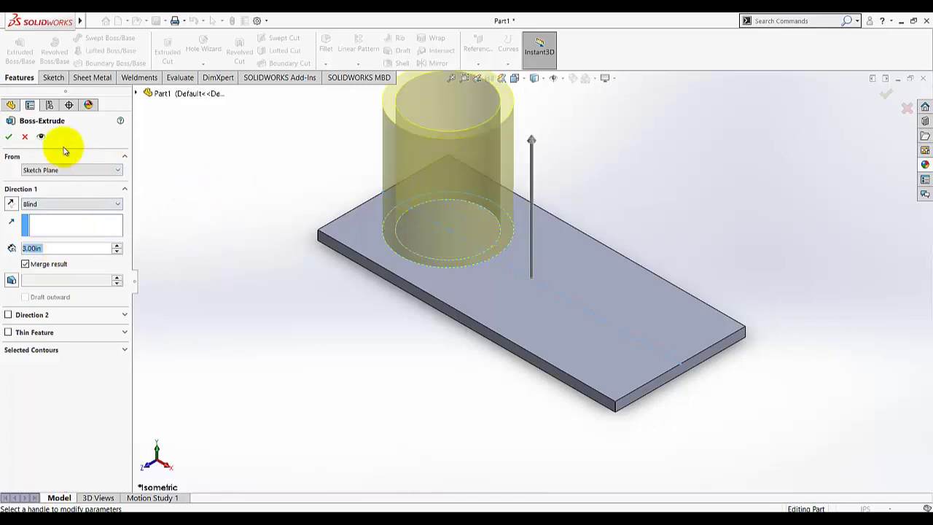
left_click(9, 136)
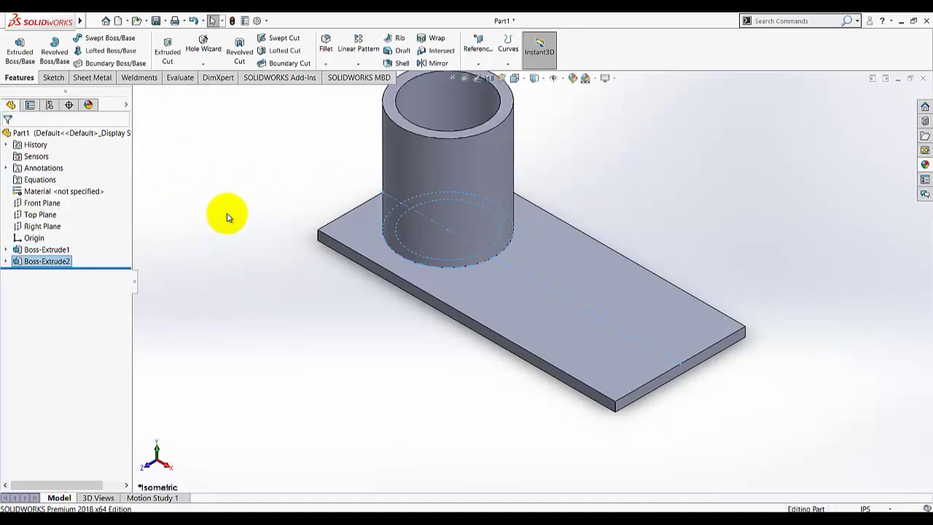
left_click(271, 256)
key("f")
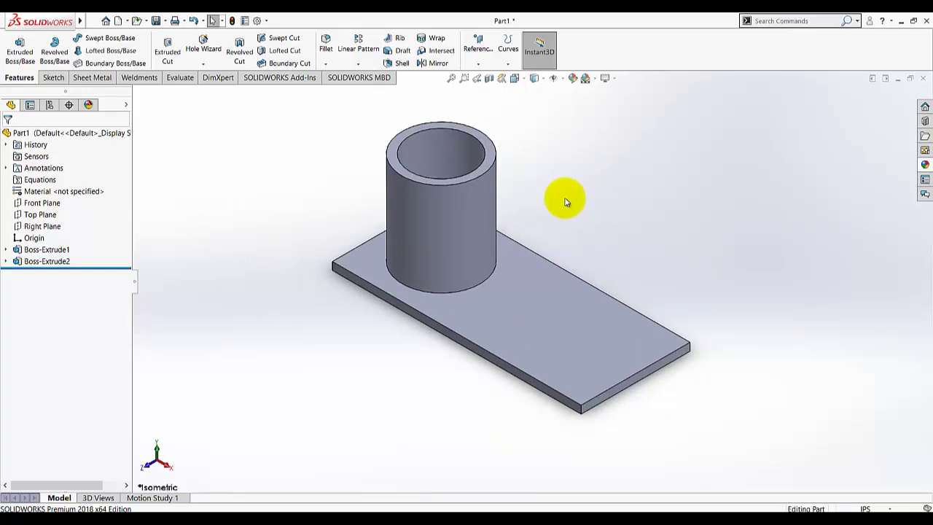
Step: Start a new sketch on the plate's upper face and view it straight from above
left_click(53, 77)
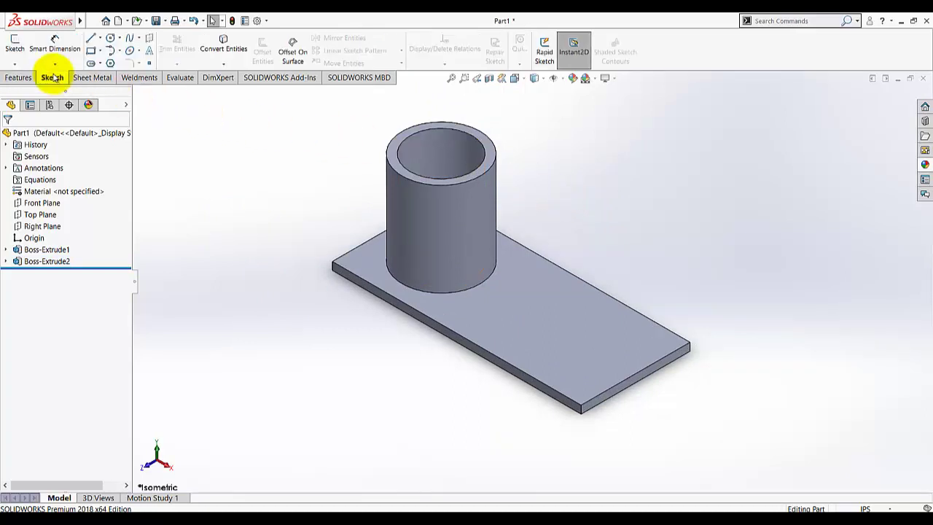
left_click(15, 45)
left_click(631, 327)
left_click(515, 79)
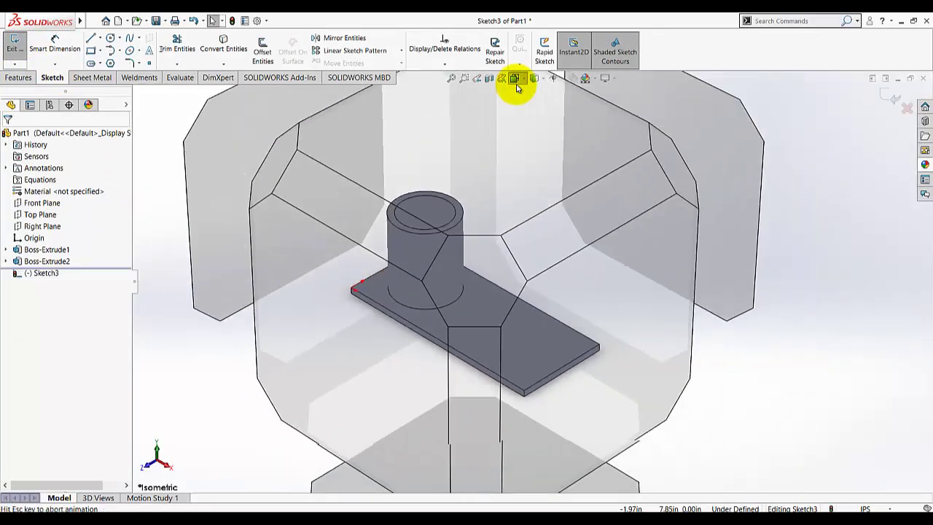
left_click(533, 122)
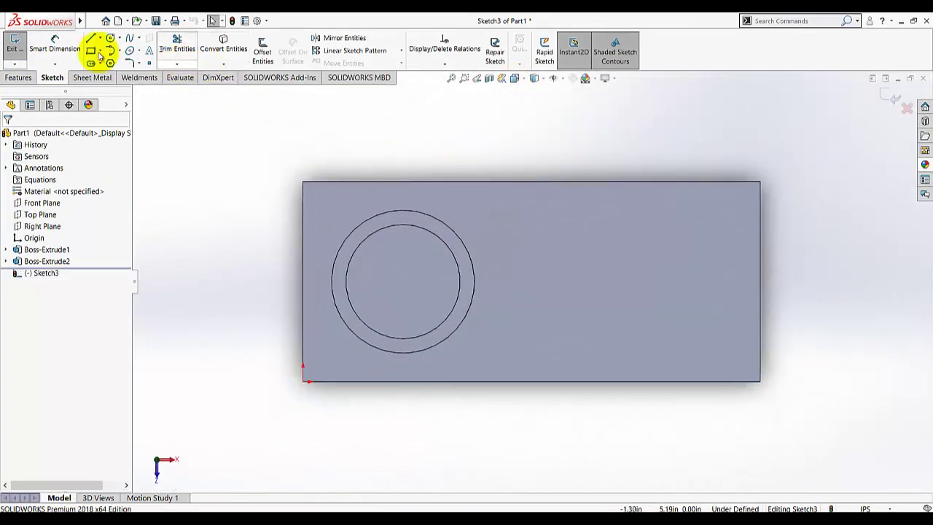
Step: Sketch a circle about 0.72 in in diameter near the plate's lower-right corner
left_click(111, 40)
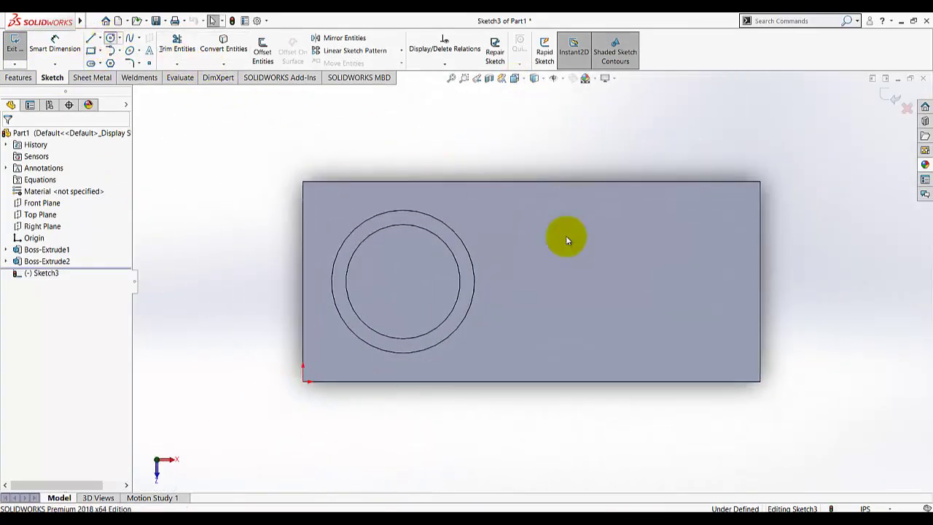
left_click(704, 341)
left_click(725, 342)
Step: Dimension the small circle's center 0.75 in from the plate's right short edge
left_click(55, 42)
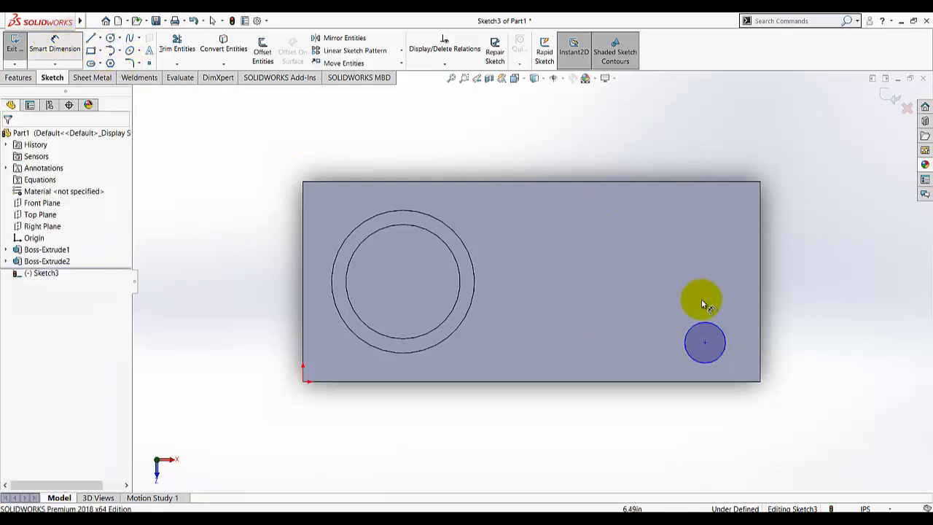
left_click(725, 342)
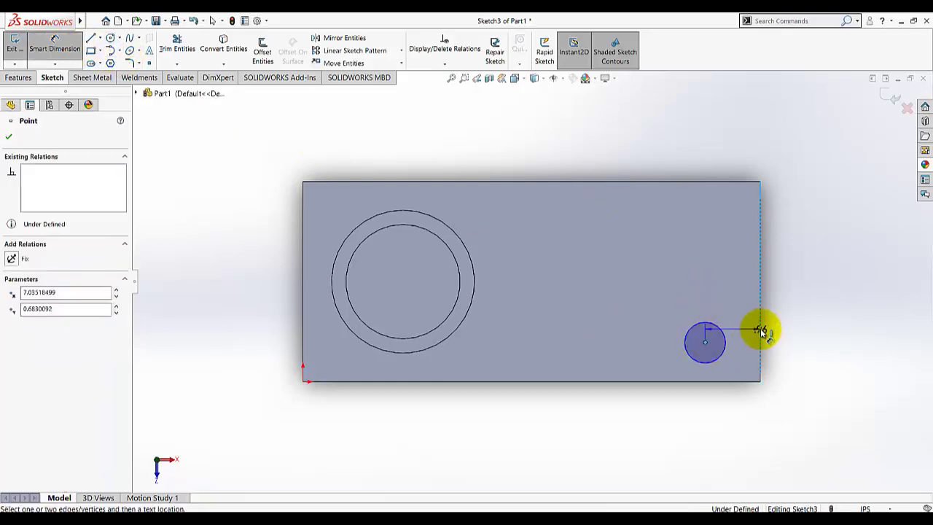
left_click(760, 331)
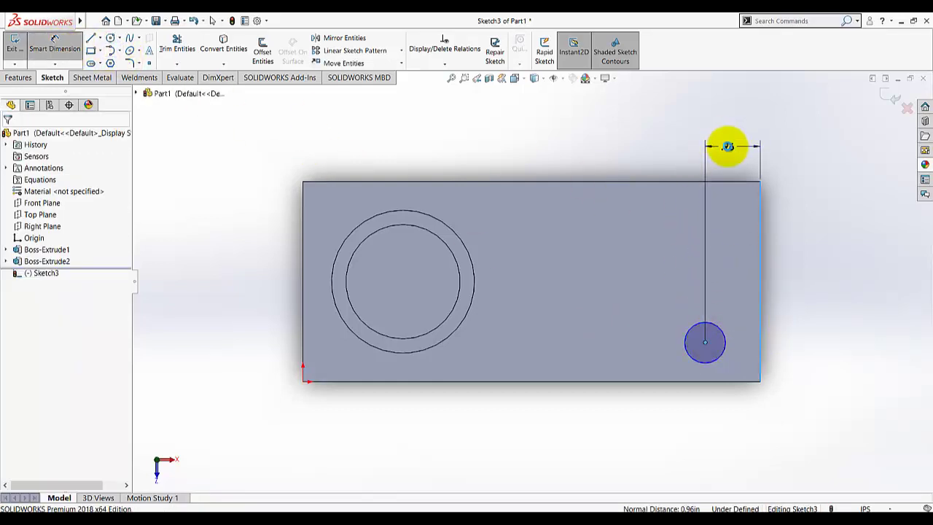
left_click(728, 147)
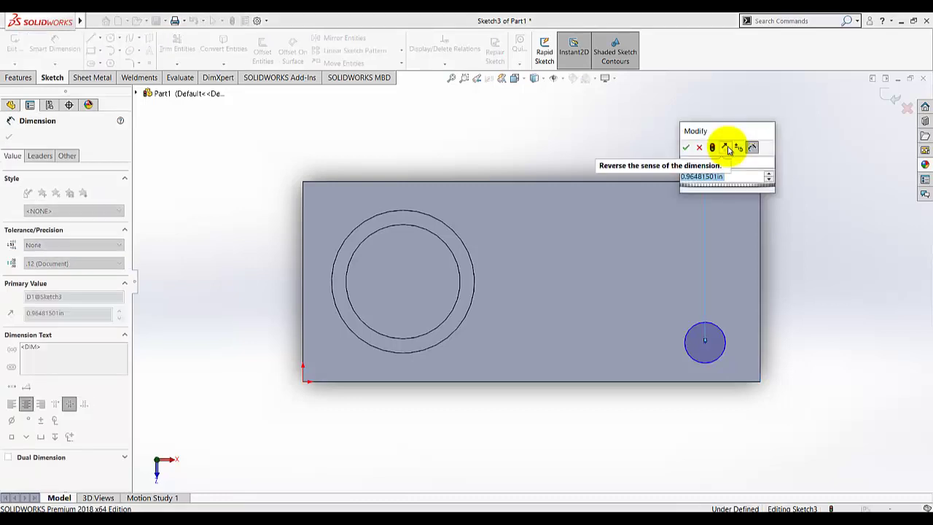
type(".75")
key("Return")
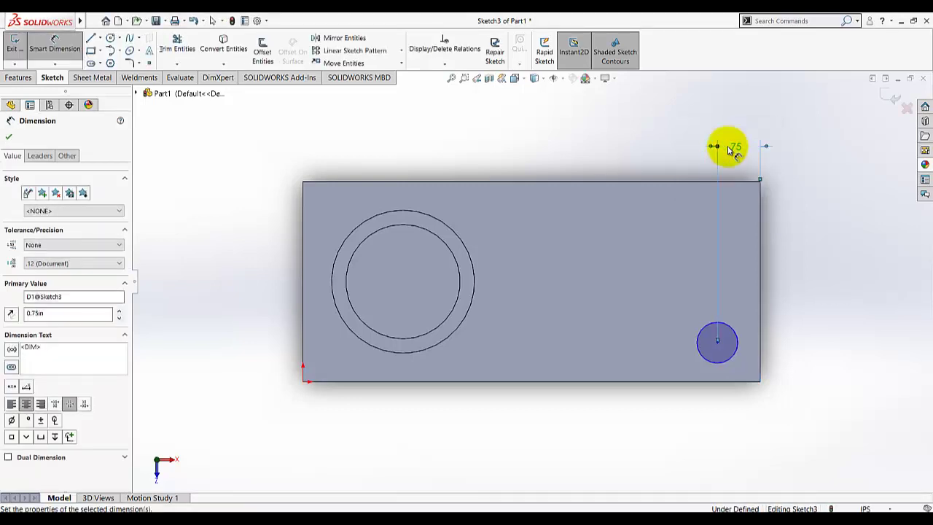
Step: Dimension the small circle's center 0.75 in from the plate's lower long edge
left_click(732, 343)
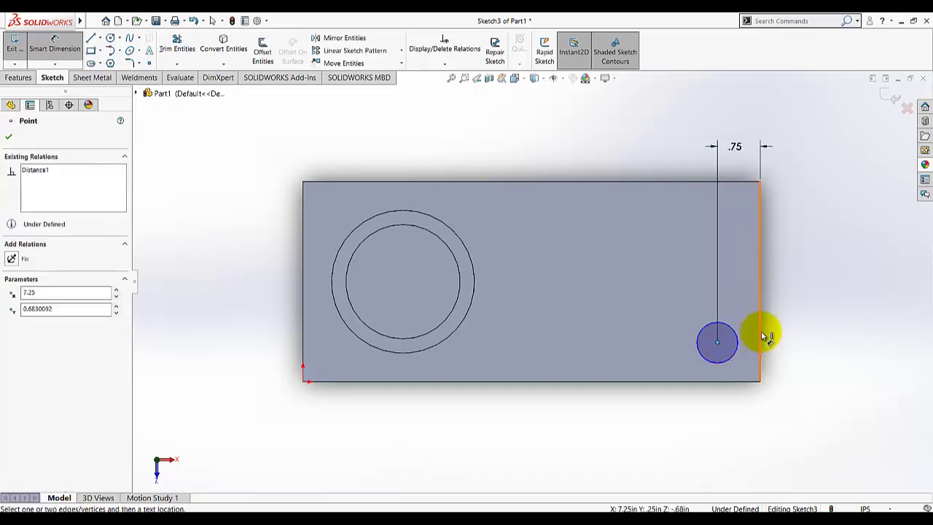
left_click(743, 385)
left_click(788, 357)
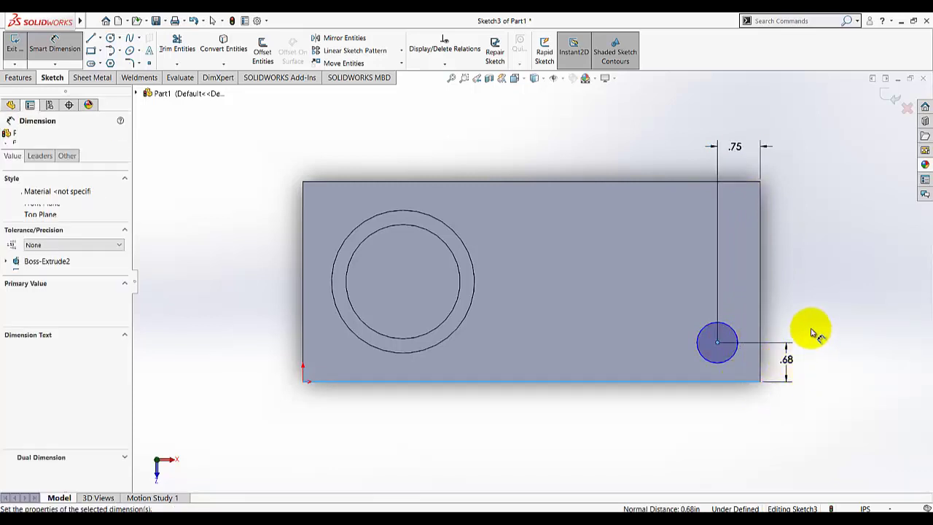
type(".75")
key("Return")
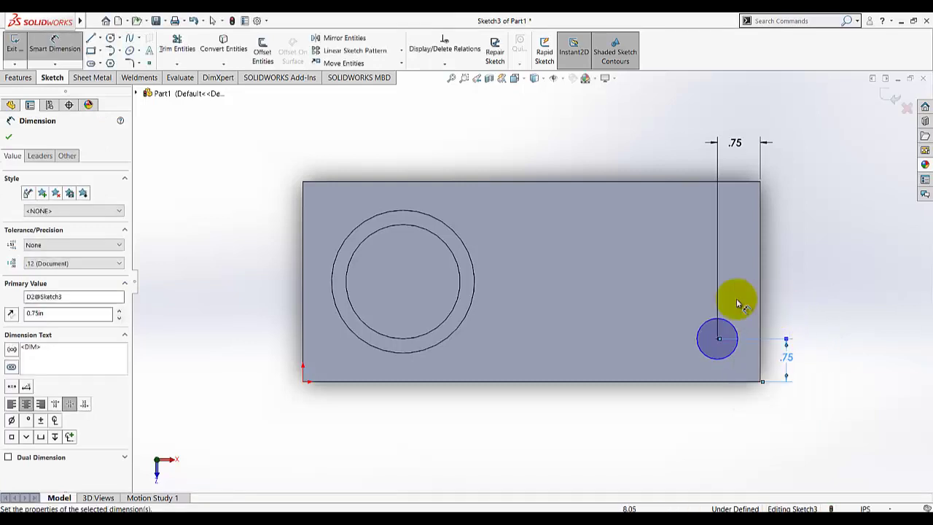
Step: Dimension the small circle's diameter as 0.65 in and finish dimensioning
left_click(723, 321)
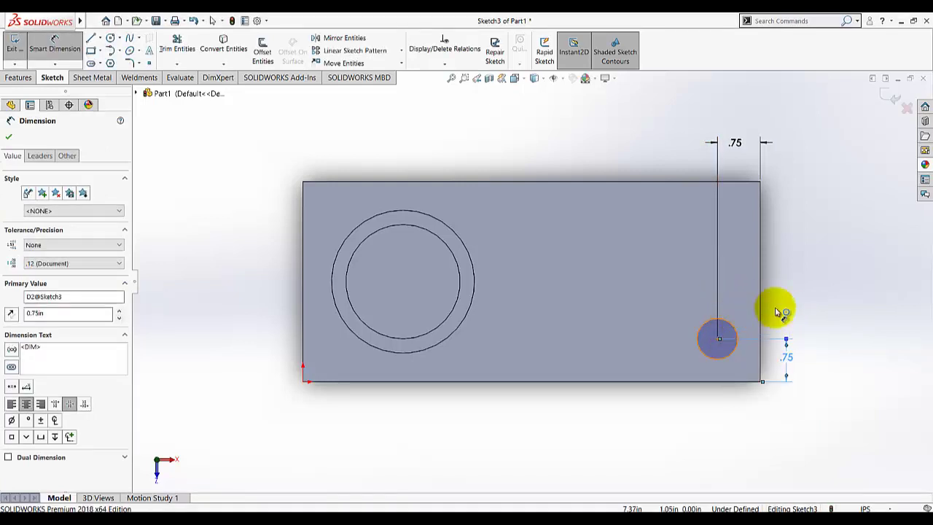
left_click(801, 249)
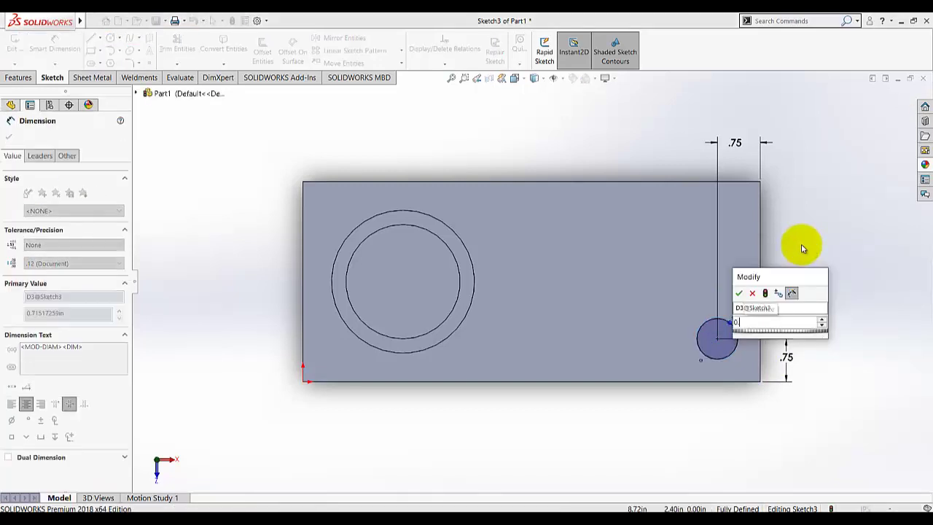
key("Return")
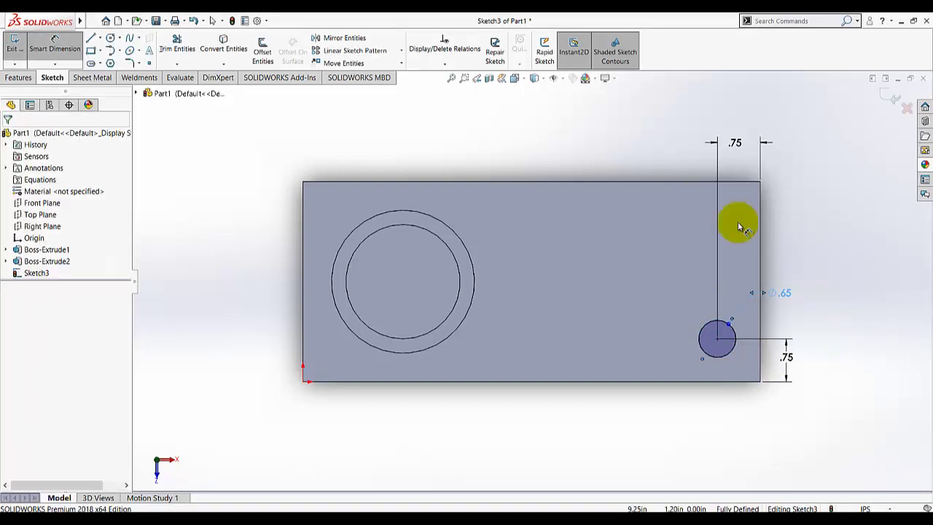
left_click(35, 48)
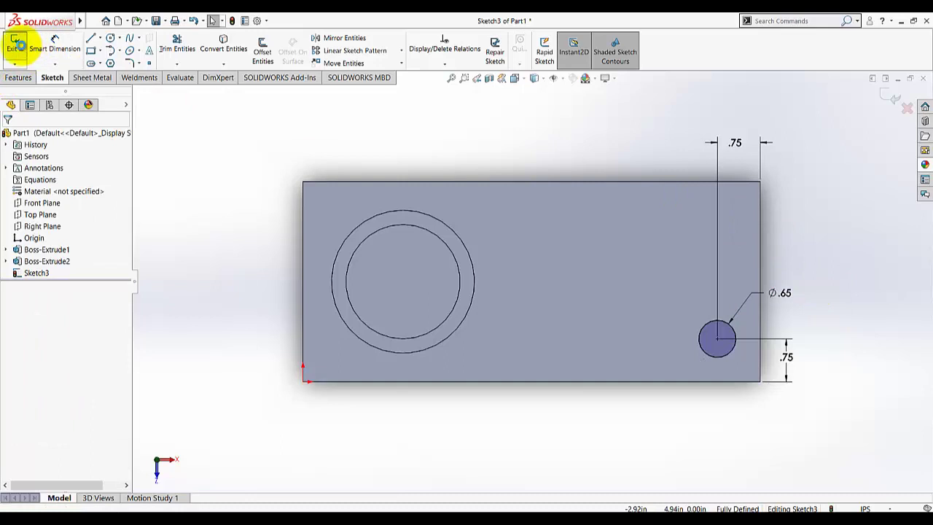
Step: Exit the sketch and set up an Extruded Cut of the small circle with the Through All end condition
left_click(16, 45)
left_click(18, 77)
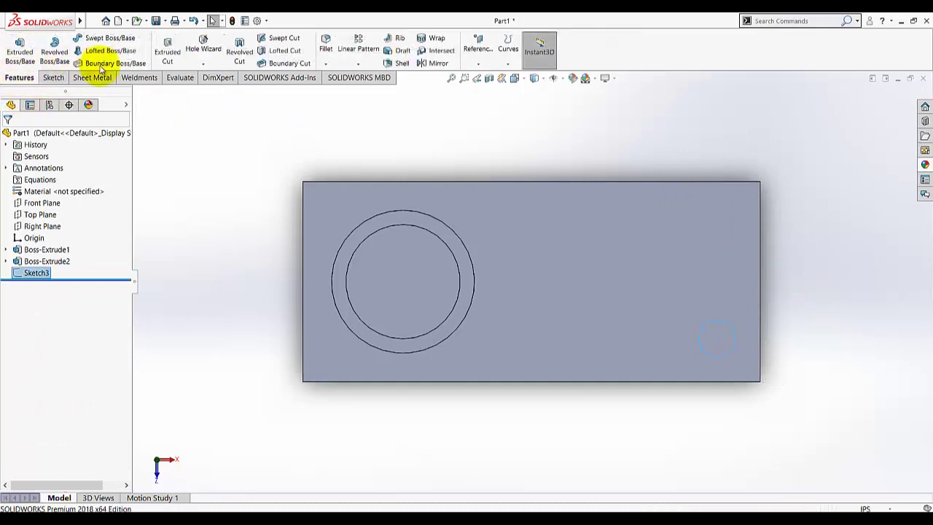
left_click(167, 52)
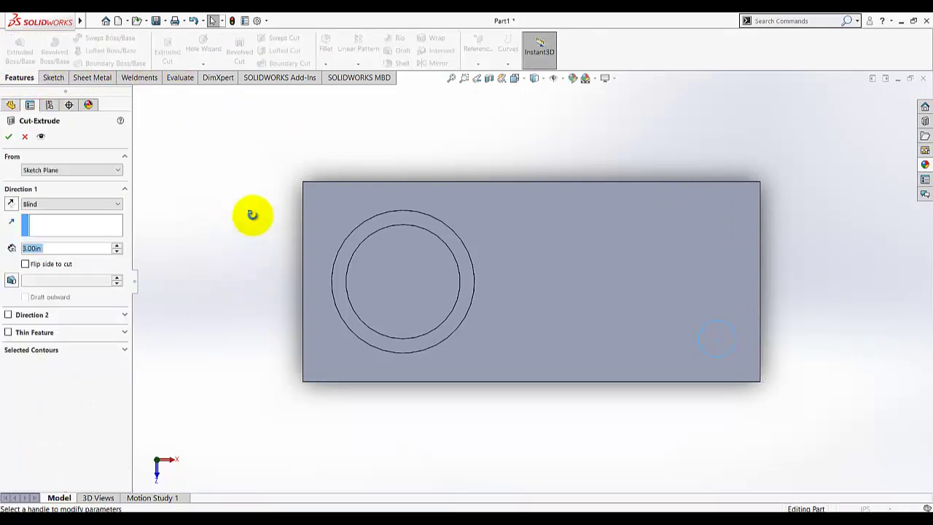
left_click(39, 205)
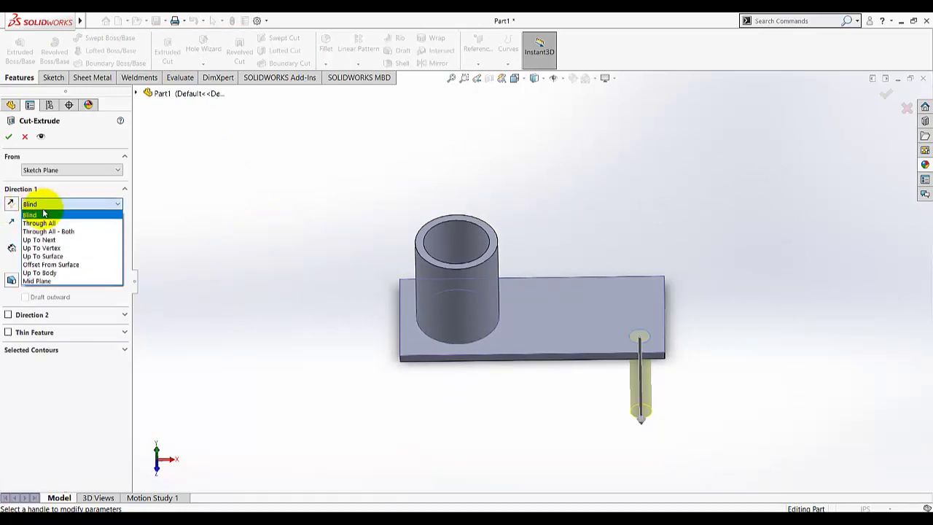
left_click(40, 222)
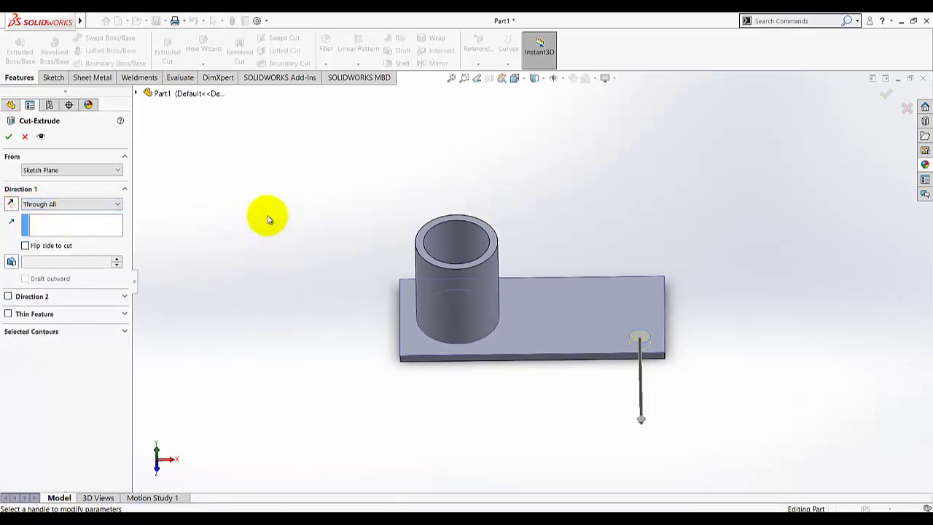